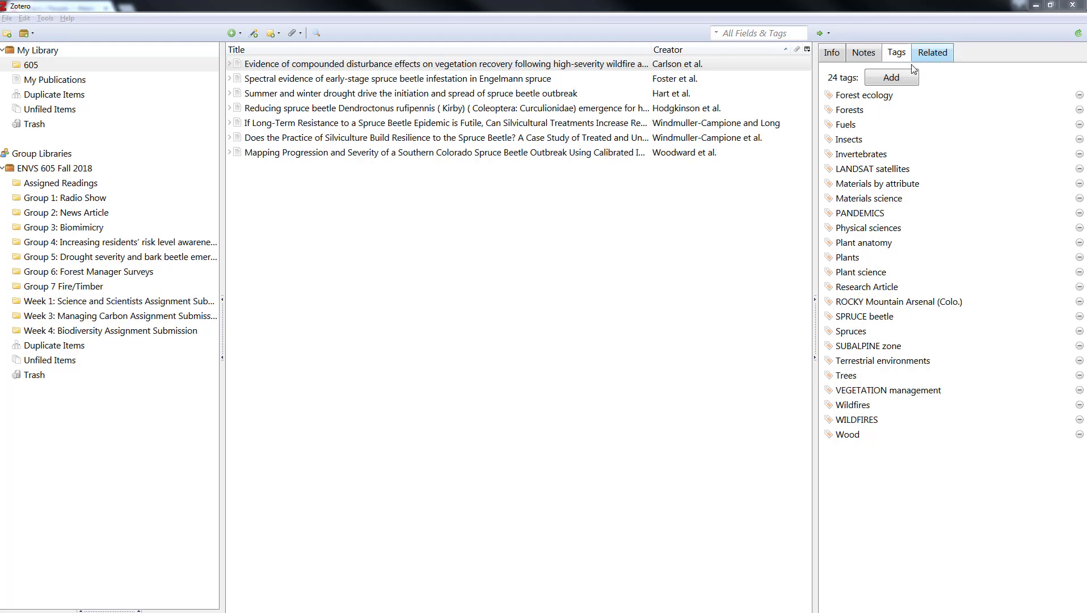
Show the Info metadata for the wildfire and spruce beetle outbreak article instead of its tags
click(832, 53)
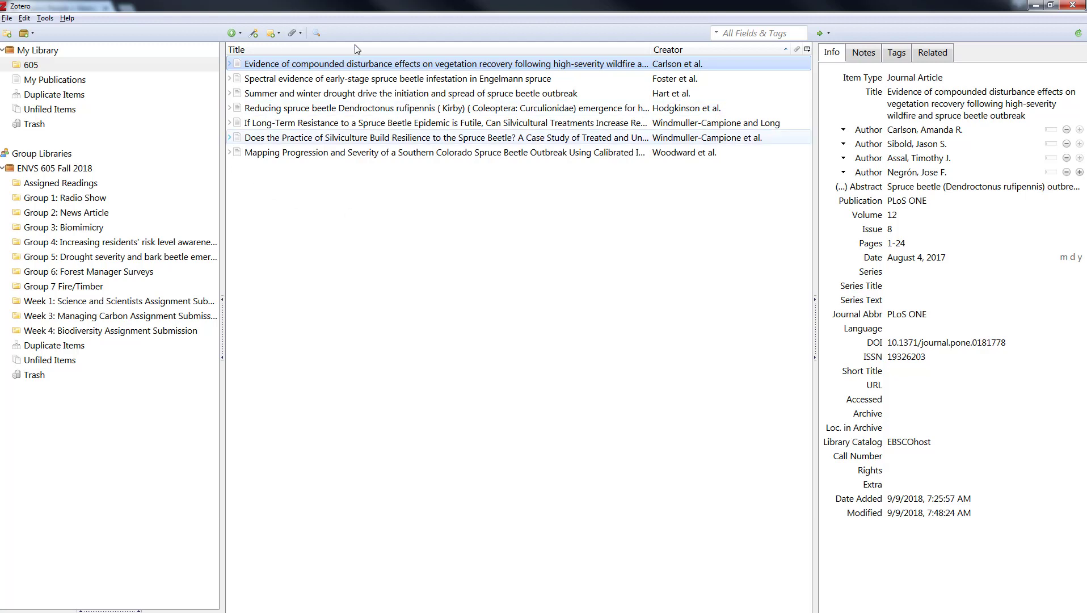
Create a standalone note reading 'these will be for project 1', then reselect the first article
click(278, 35)
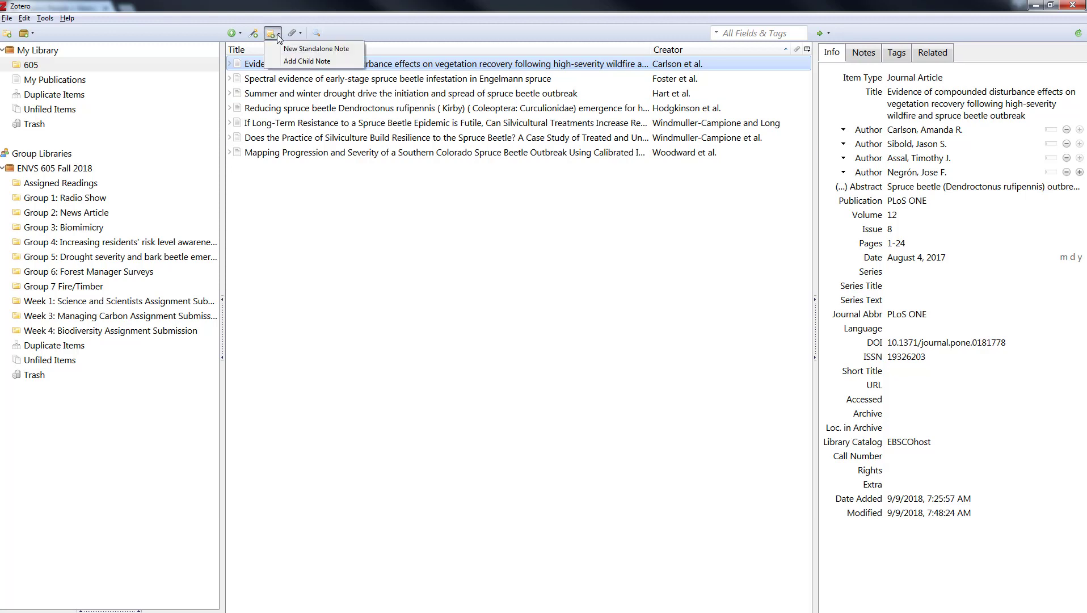
click(317, 48)
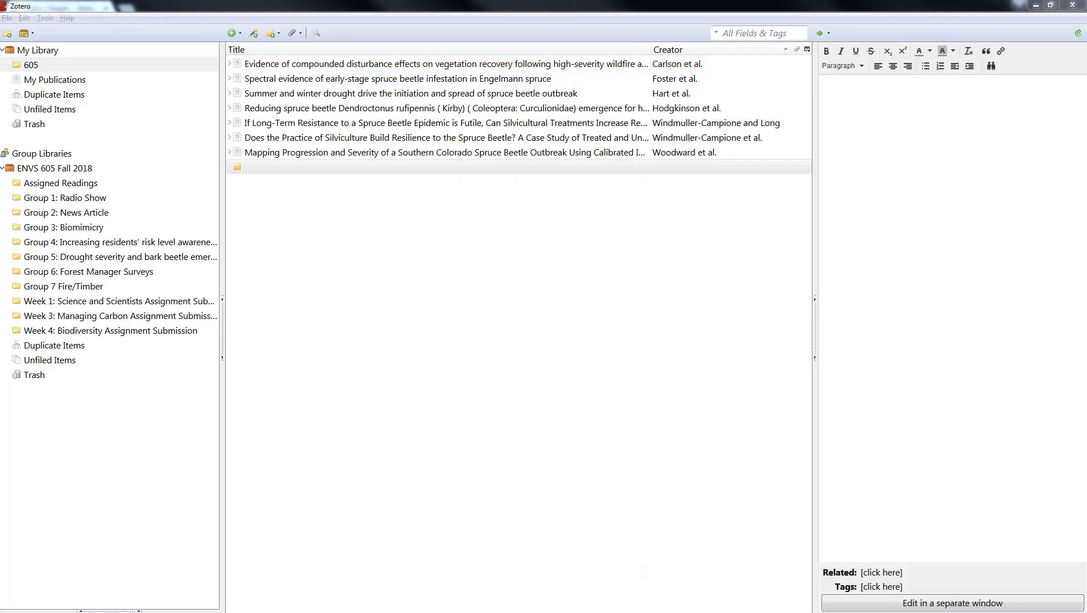
click(885, 95)
text(these will be for project 1)
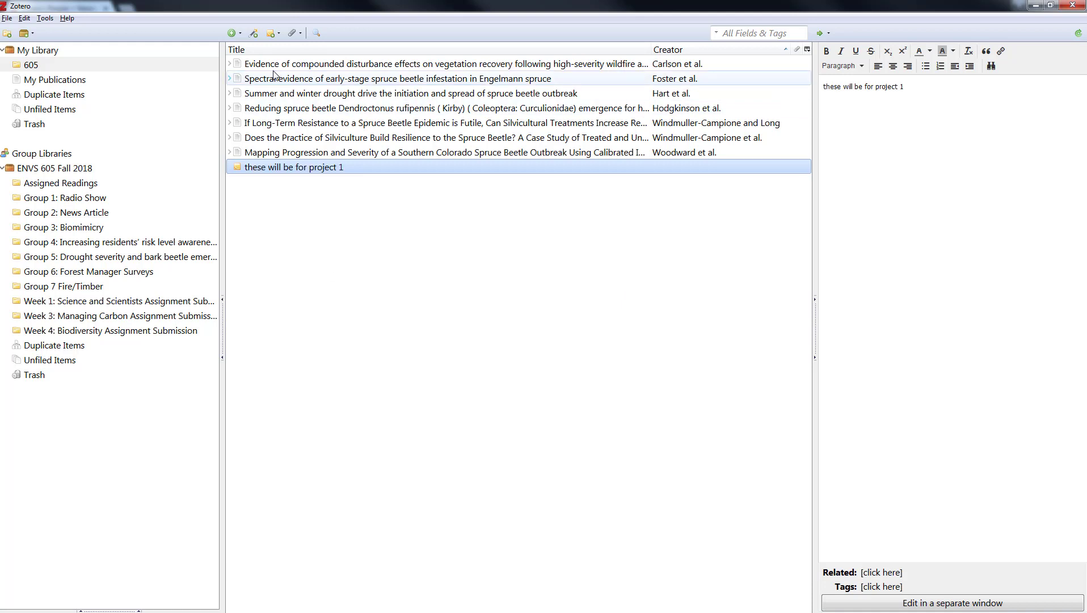
click(340, 65)
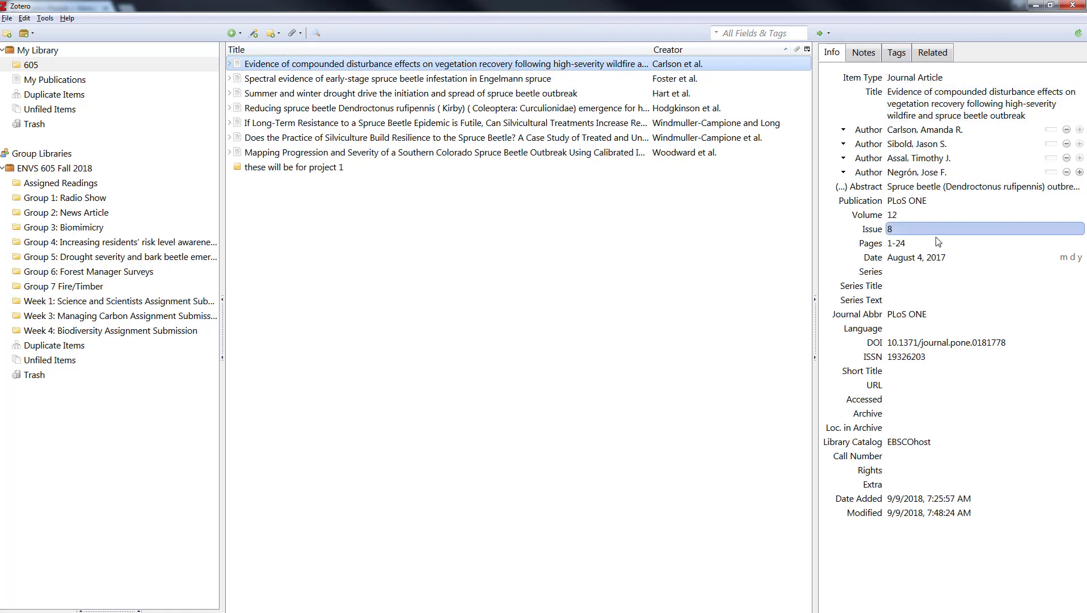
Attach the child note 'I like quote in first paragraph.' to the compounded disturbance article and collapse it
click(866, 57)
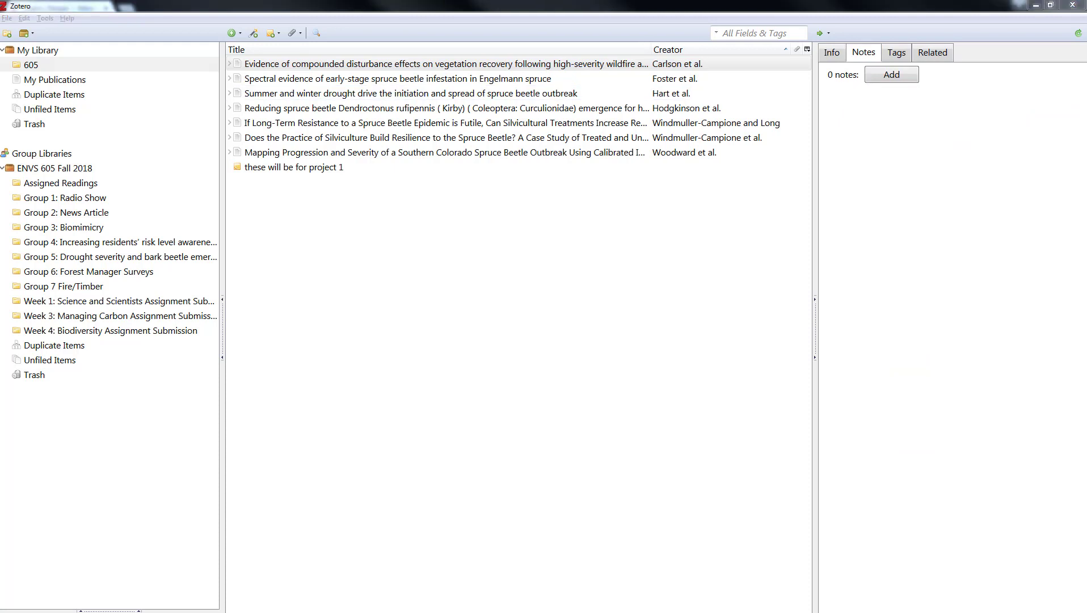
click(890, 75)
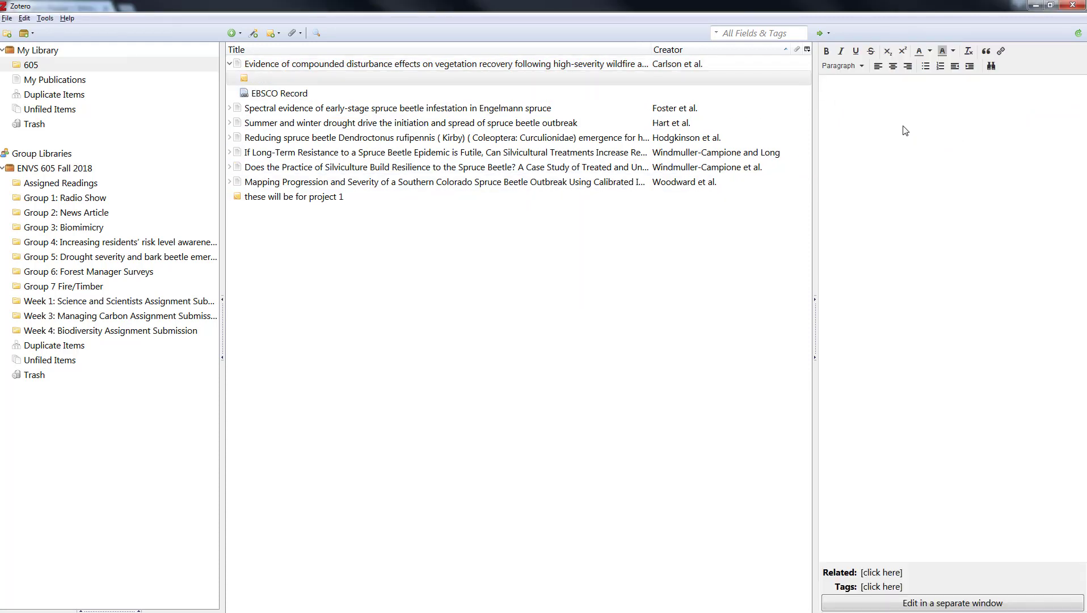
text(I like quote in first paragraph.)
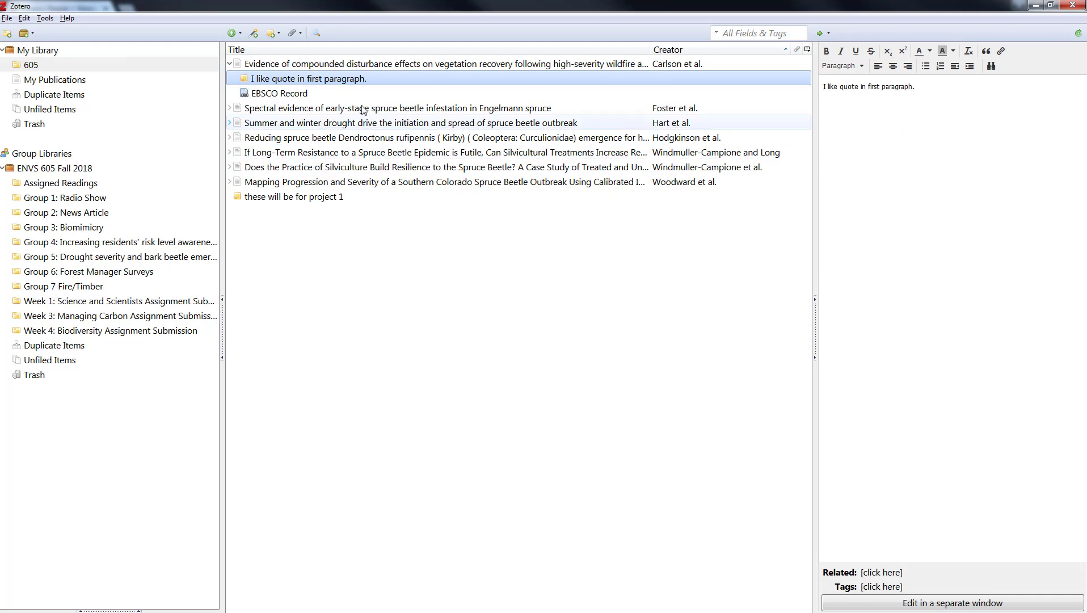
click(359, 66)
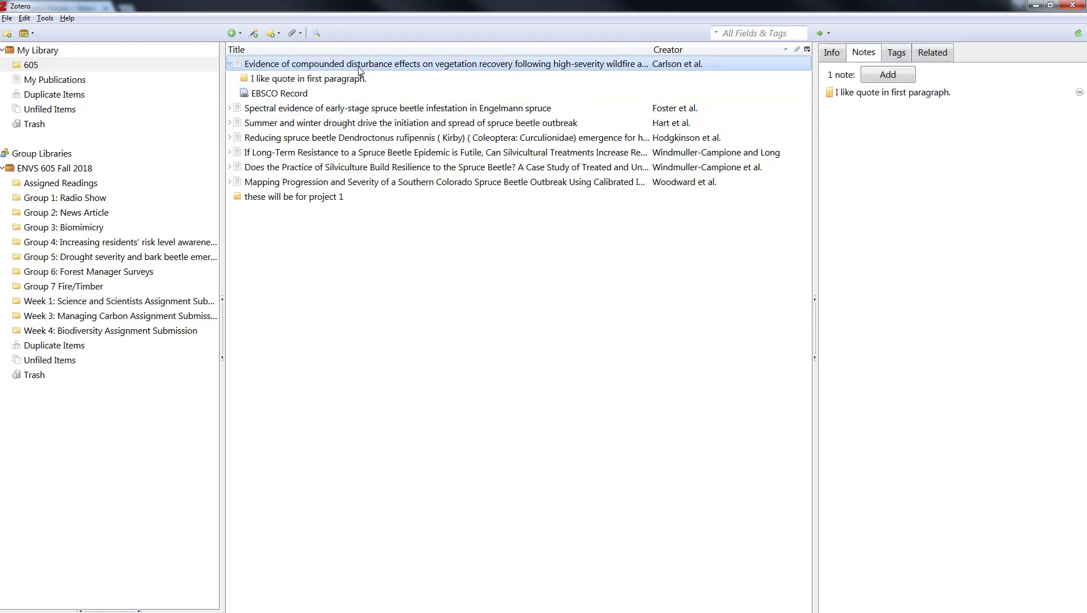
click(231, 65)
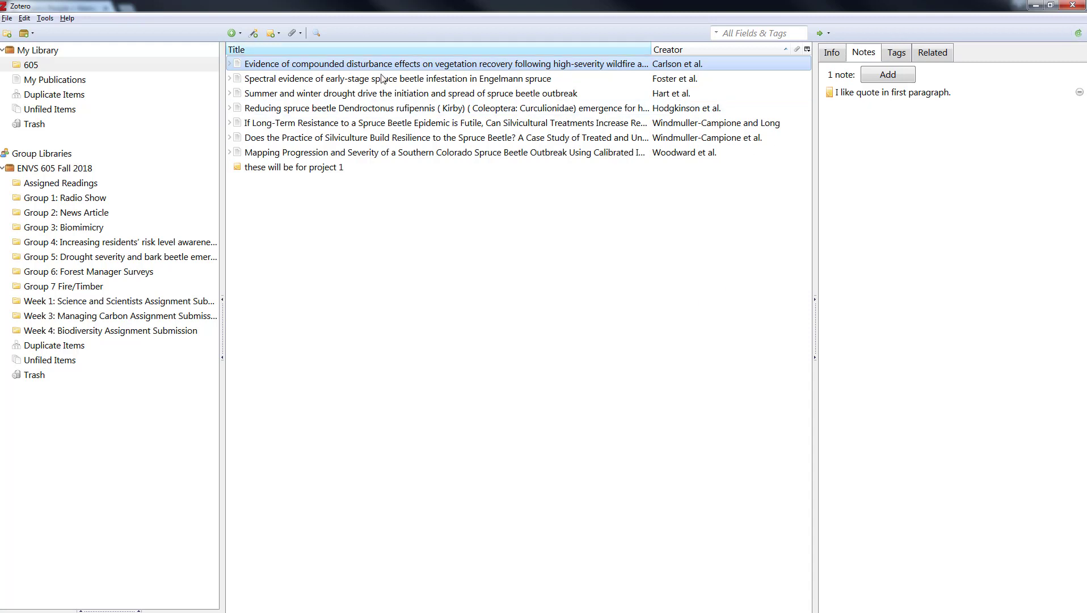
Delete the Insects, Invertebrates, LANDSAT satellites and Materials by attribute tags, leaving 20 tags
click(901, 56)
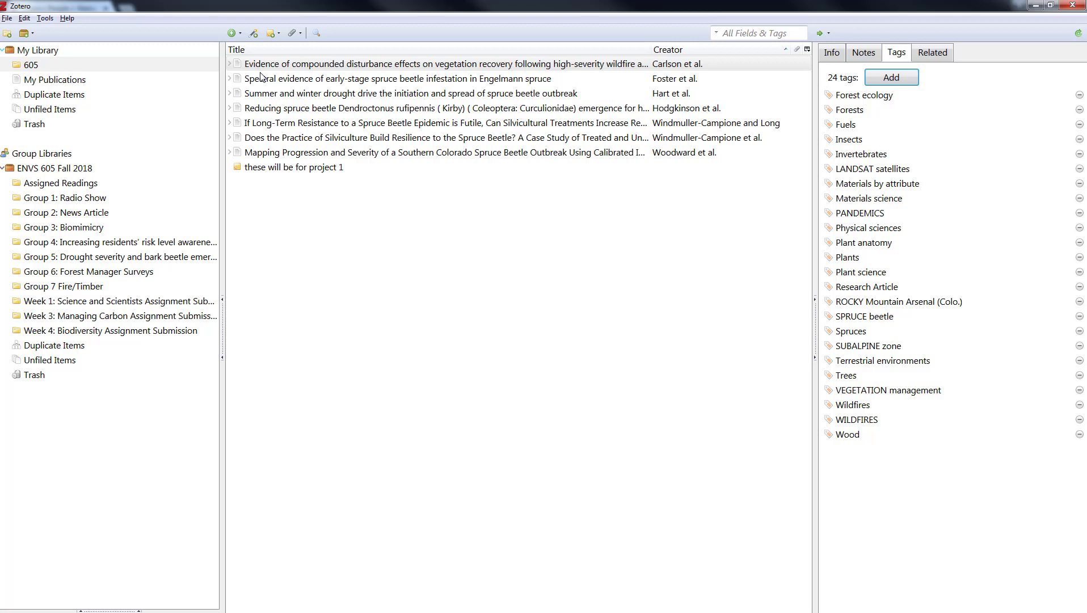
click(276, 64)
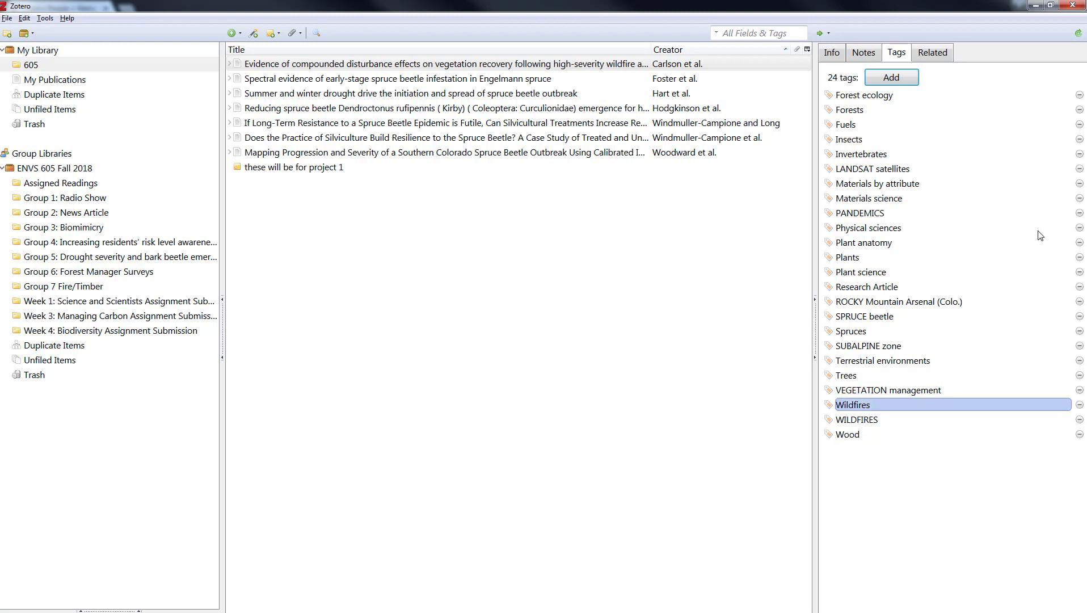
click(1080, 140)
click(1080, 140)
click(1080, 140)
click(1080, 140)
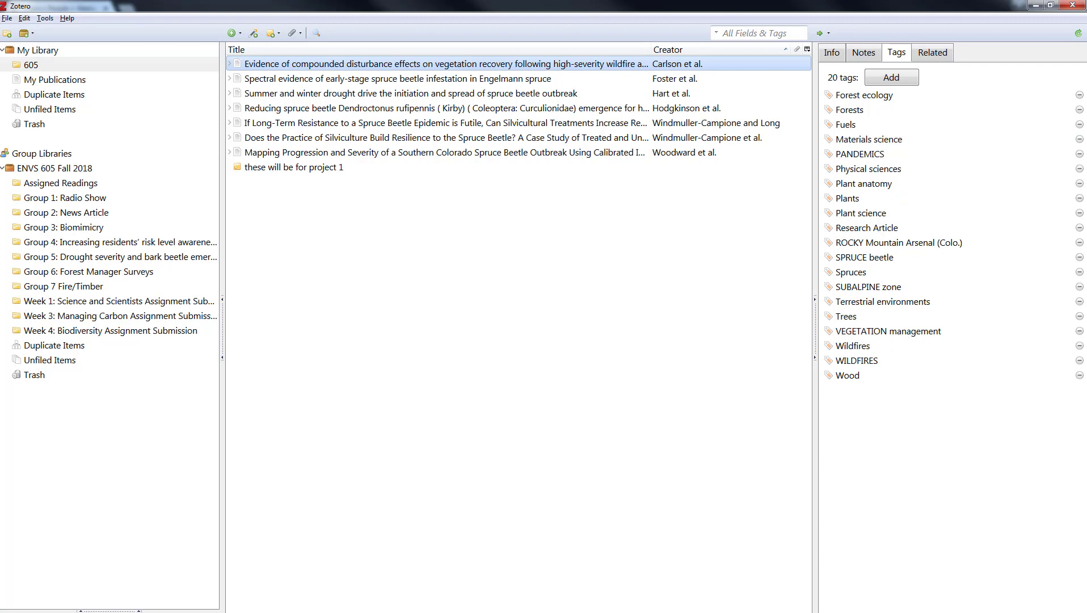
click(921, 97)
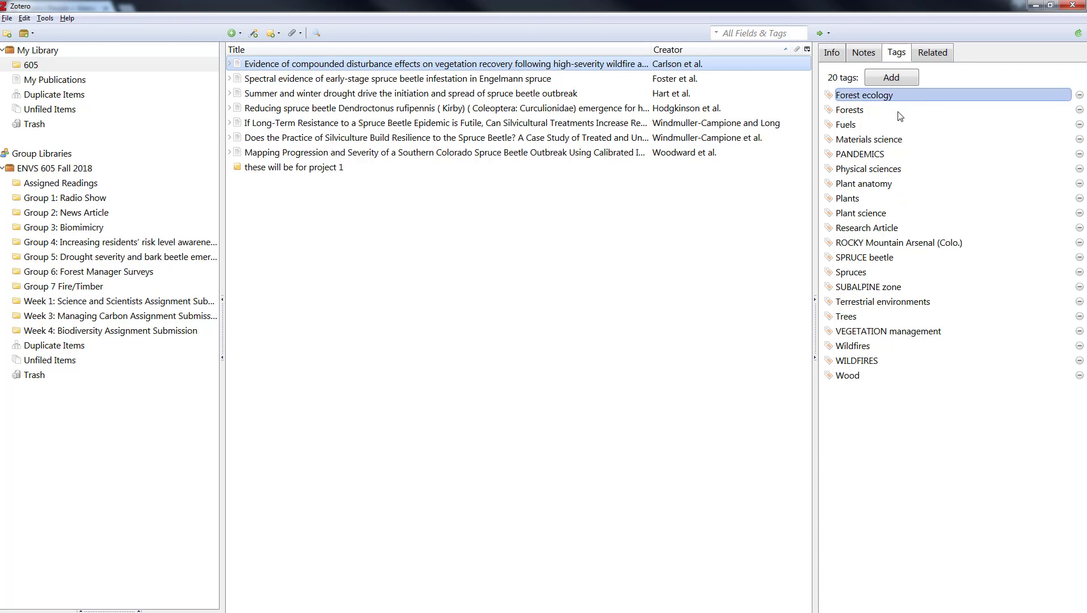
click(900, 113)
click(893, 78)
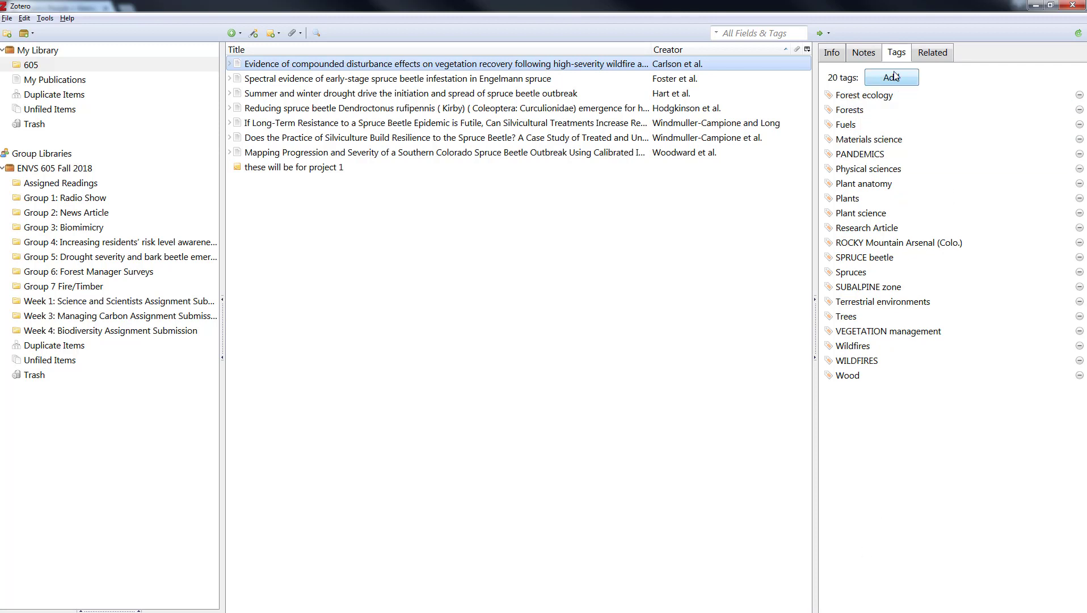
Add the tag 'taggy' to the compounded disturbance, Spectral evidence and Summer and winter drought articles
click(895, 83)
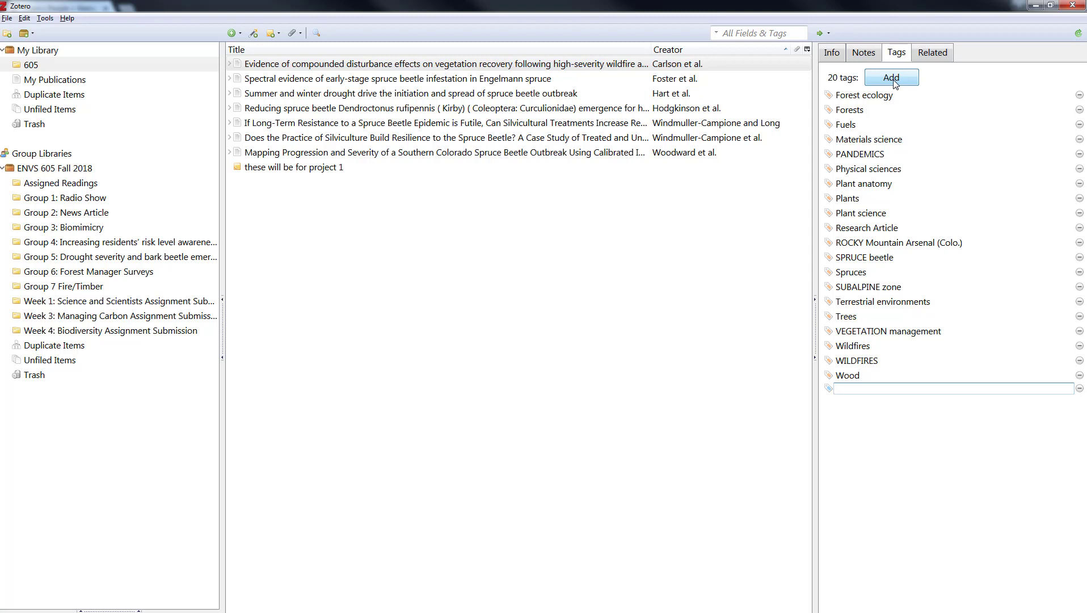
text(taggy)
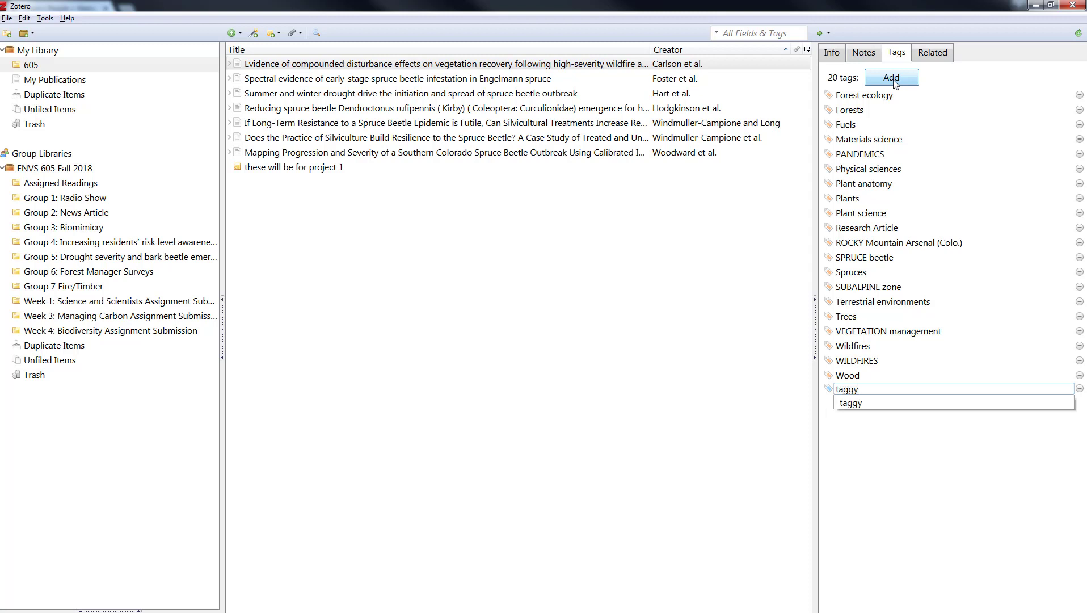
click(755, 347)
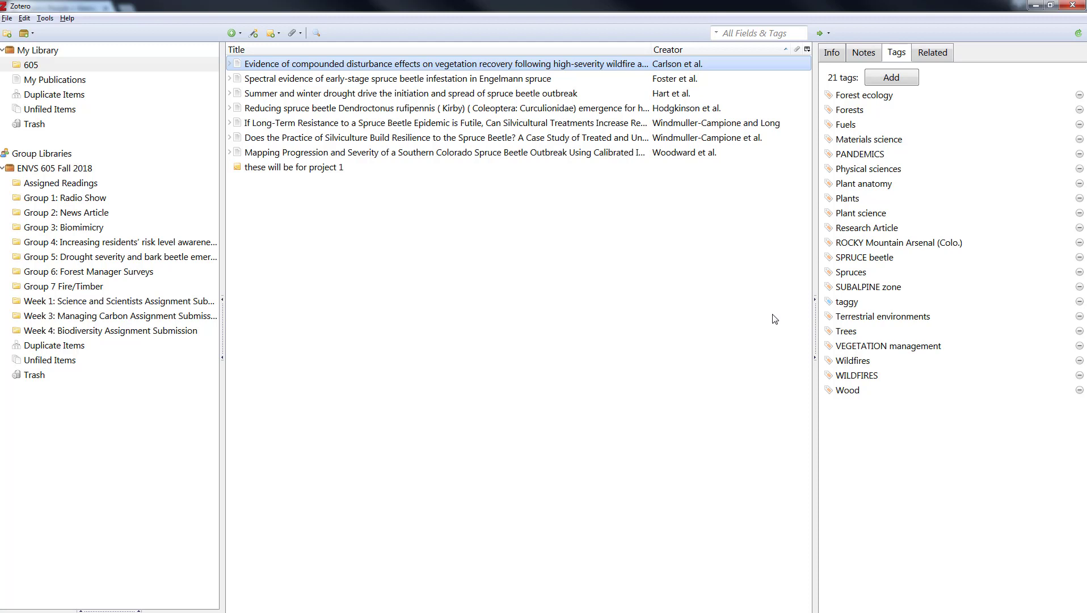
click(344, 83)
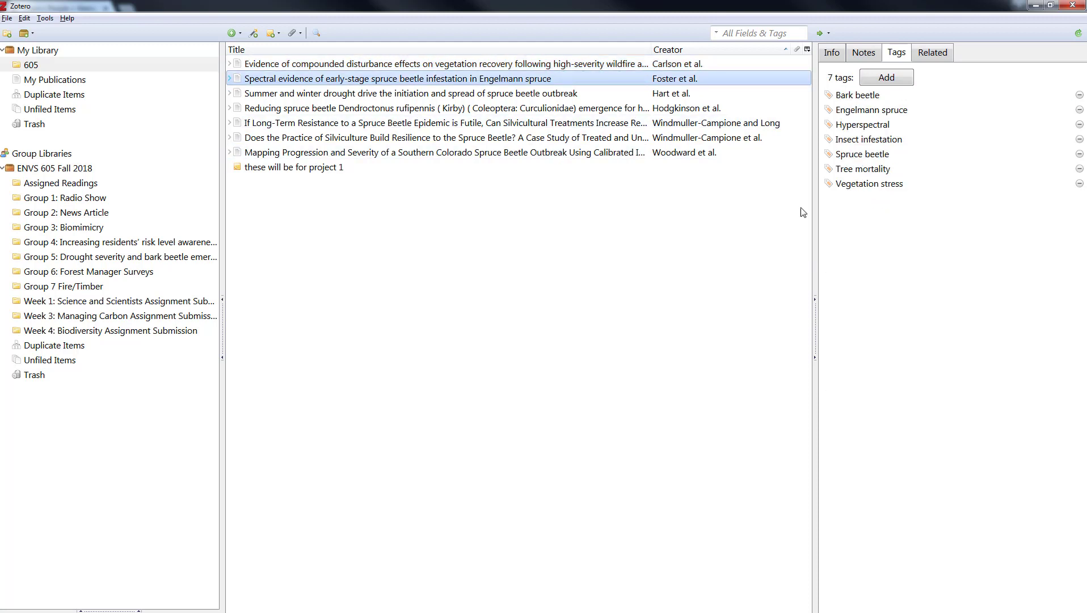
click(900, 81)
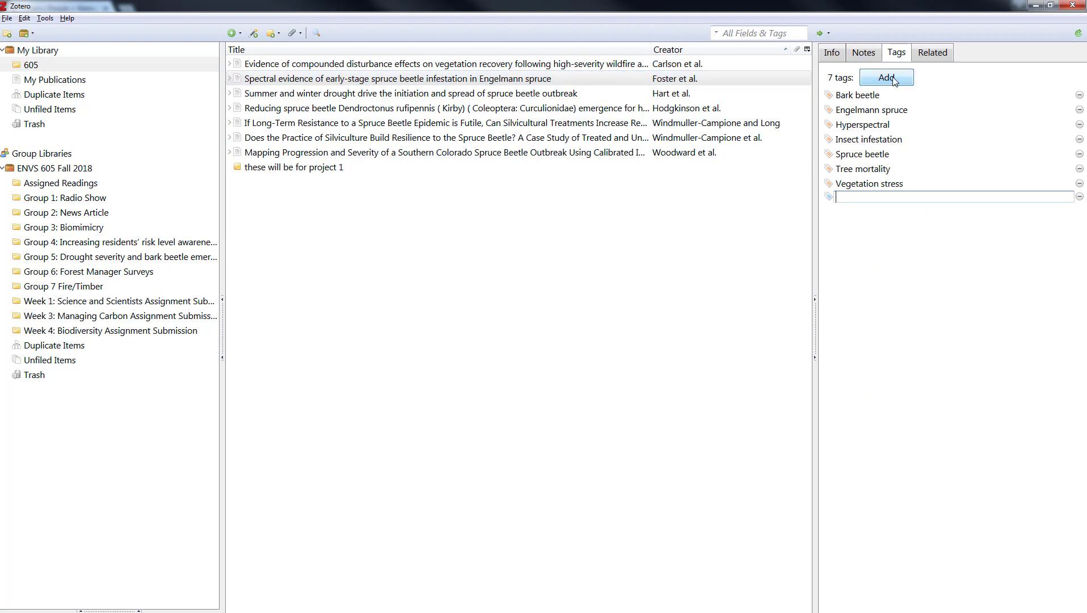
text(taggy)
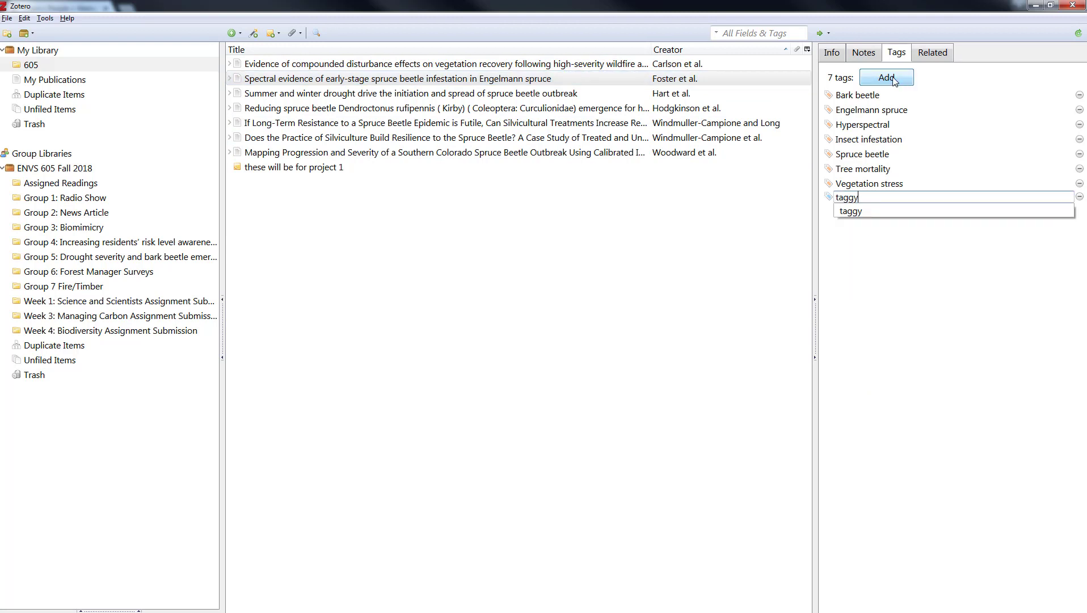
click(759, 265)
click(681, 93)
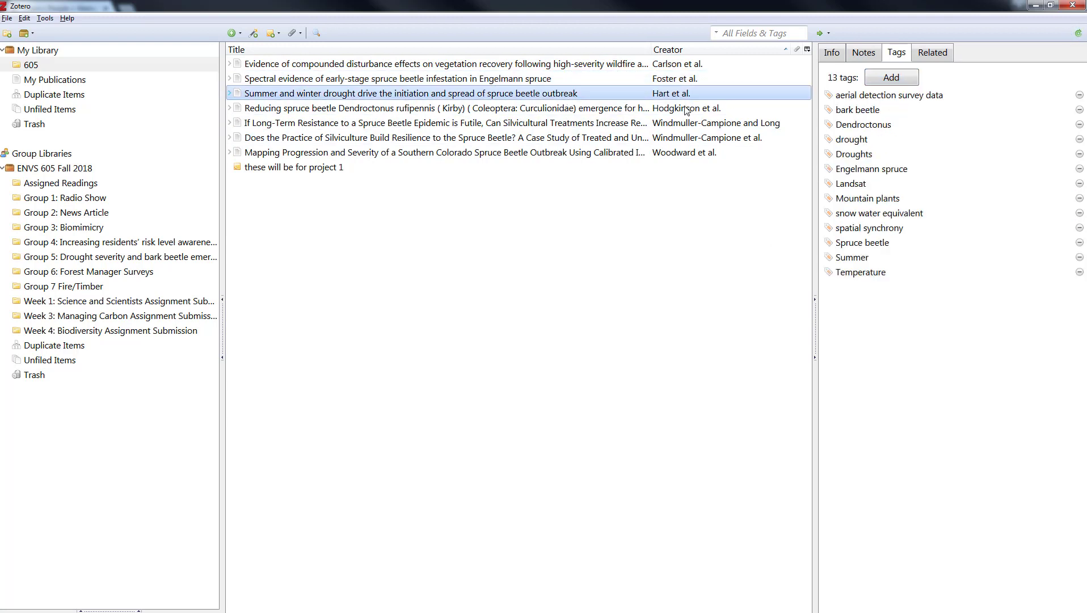
click(903, 80)
text(taggy)
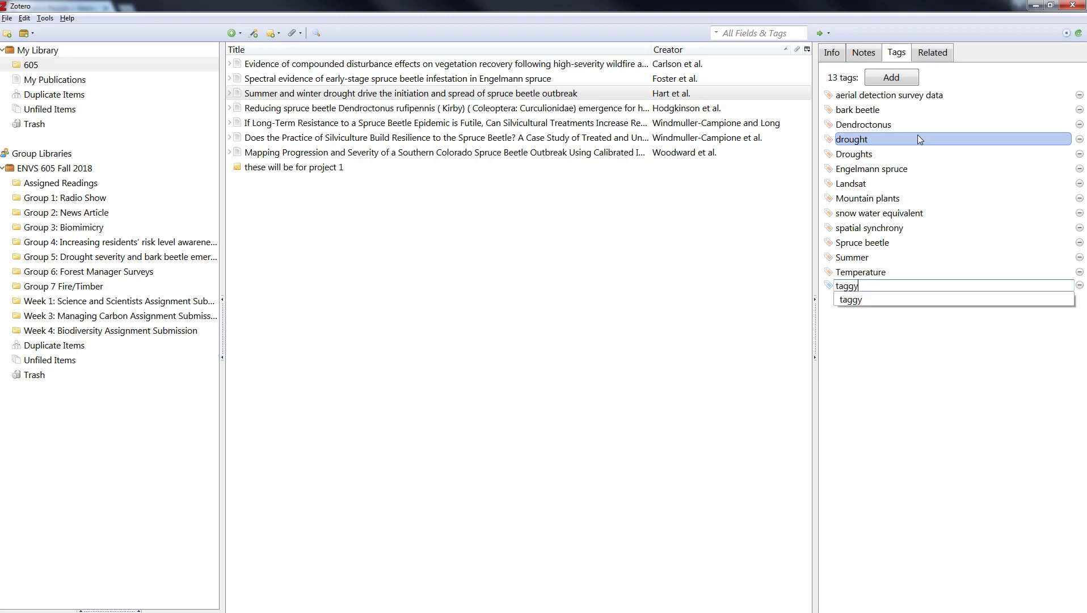
click(689, 93)
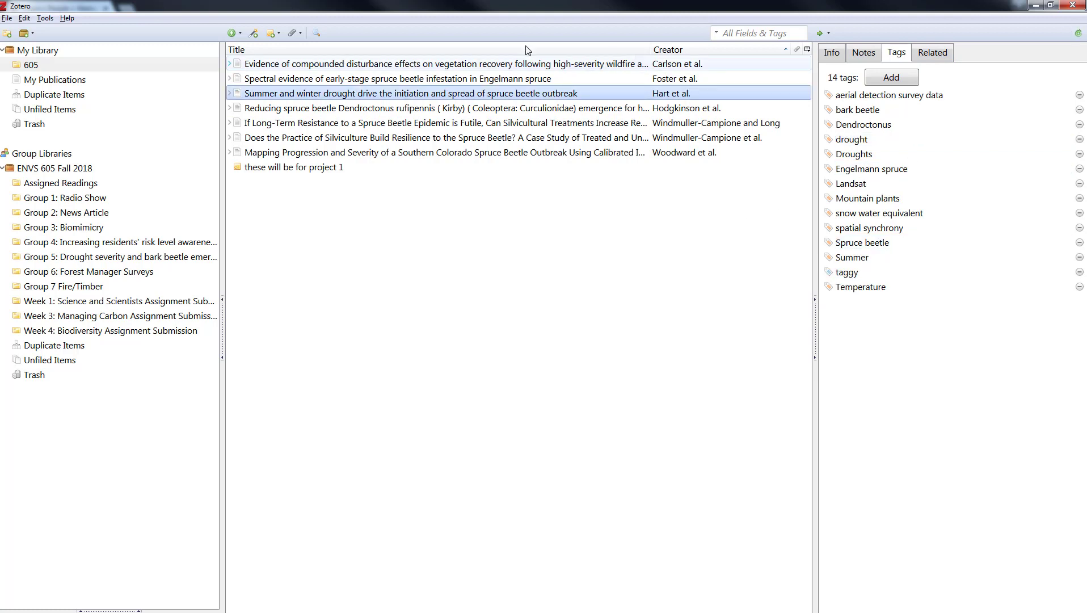
click(543, 68)
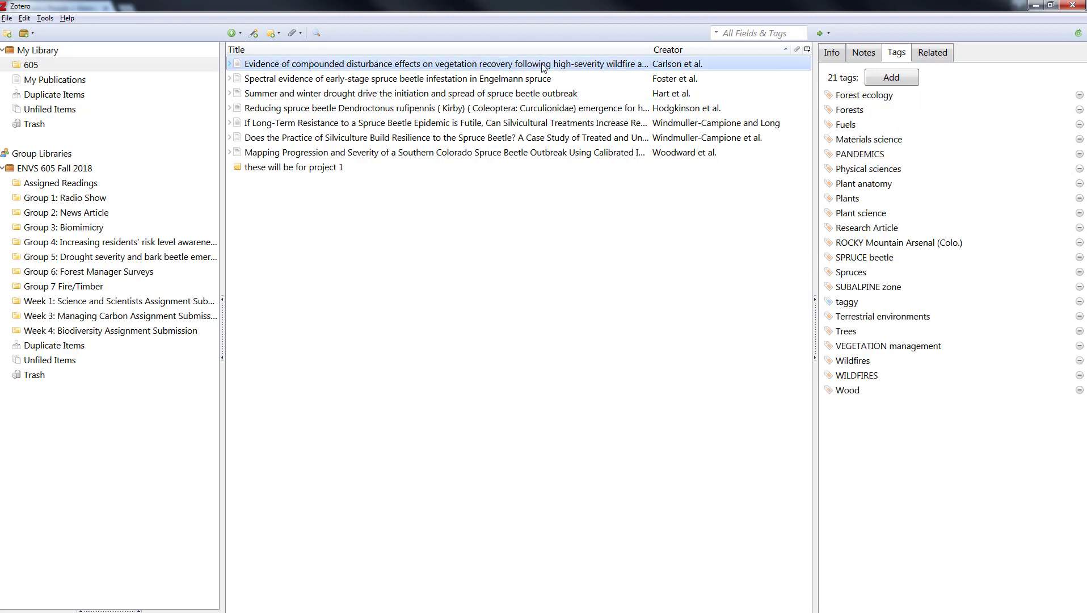
Search All Fields & Tags for 'taggy', then replace the search term with 'beetle'
click(775, 33)
text(taggy)
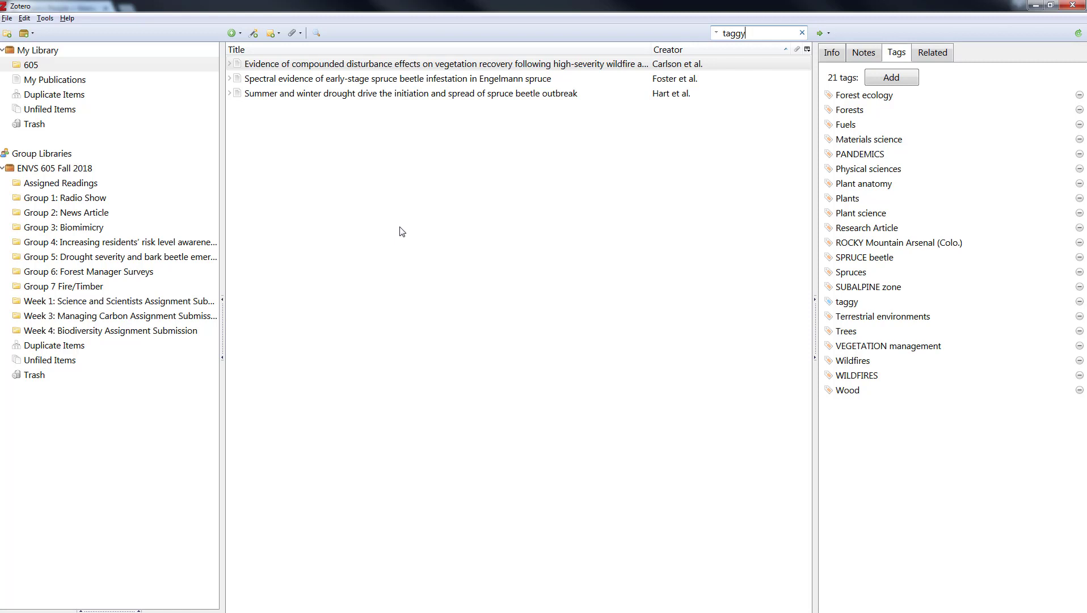
double_click(715, 32)
text(beetle)
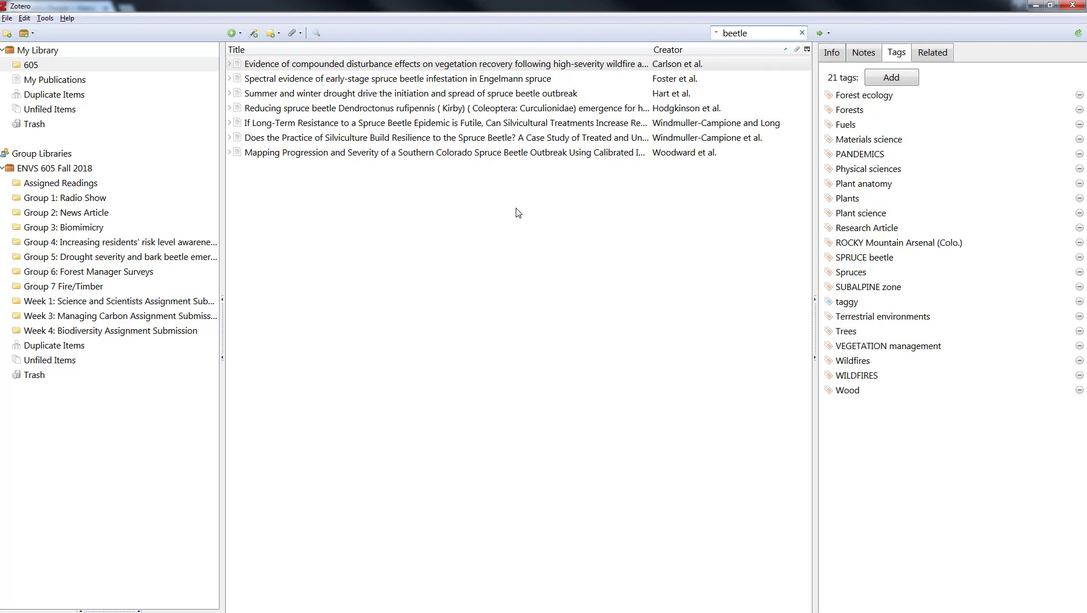
Clear the beetle search and open the Materials science tag for editing
click(803, 34)
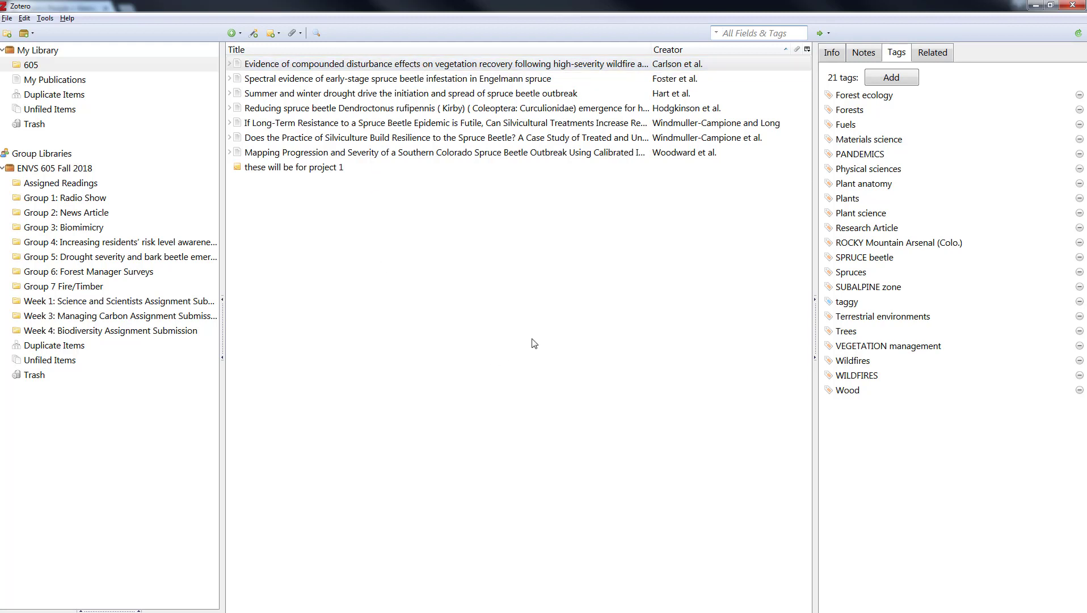
click(193, 64)
click(1027, 145)
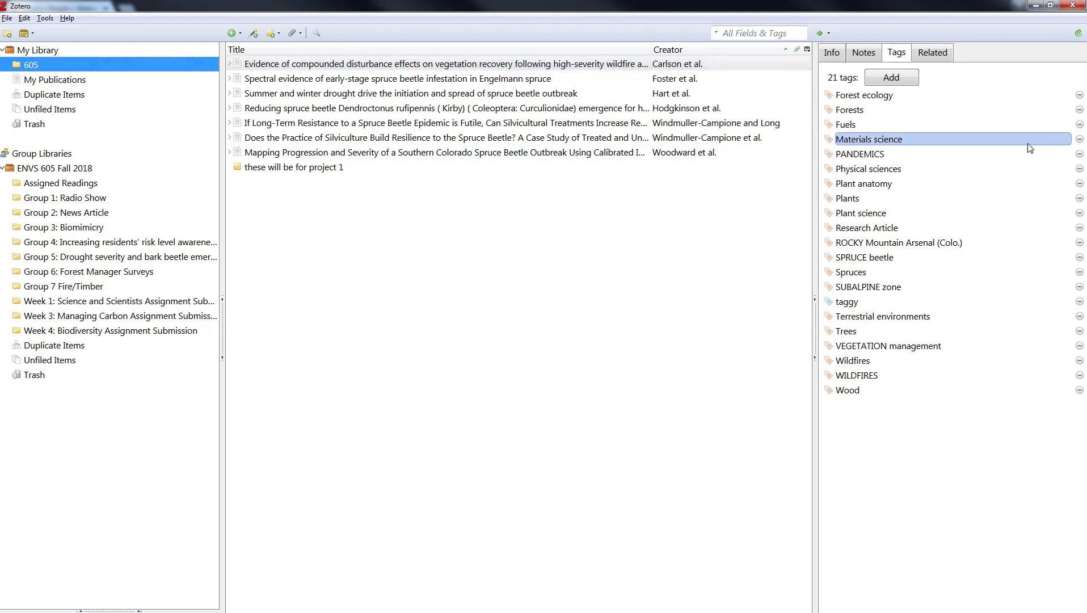
Show the Related pane for the Summer and winter drought article
click(933, 51)
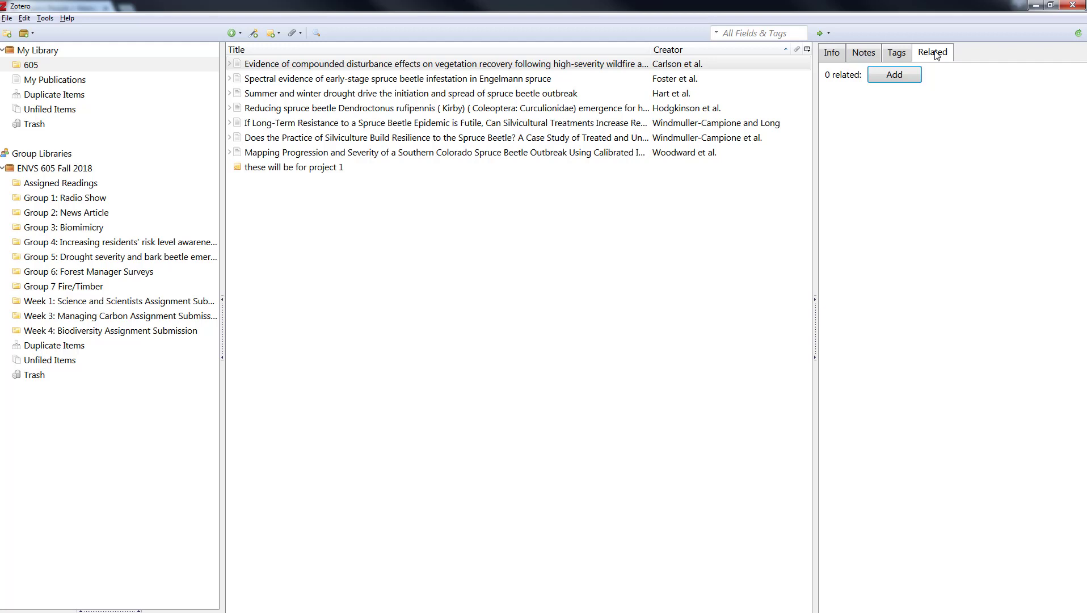
click(300, 95)
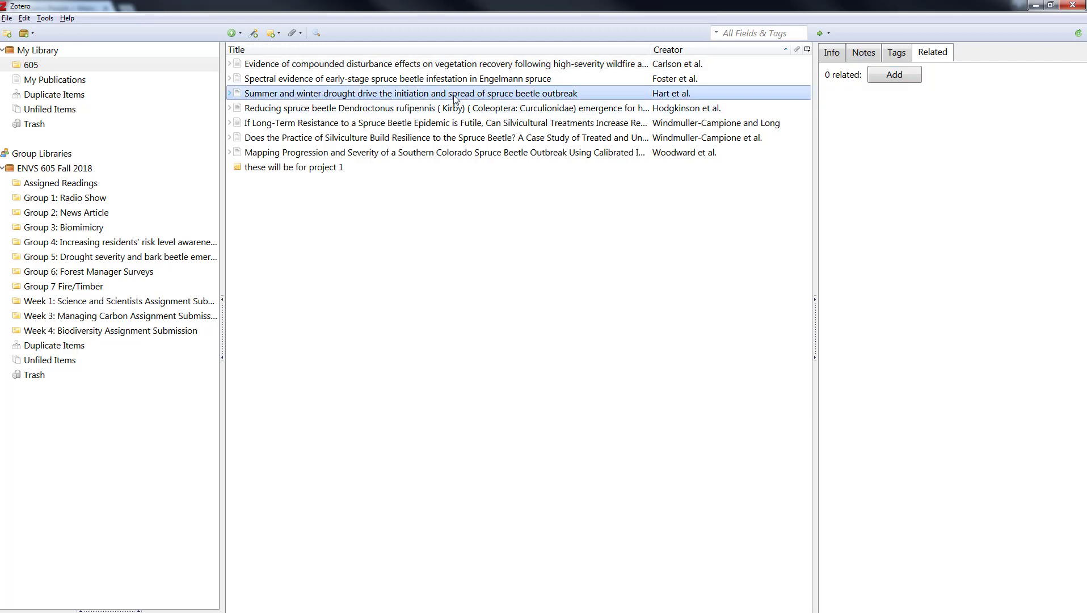
click(936, 50)
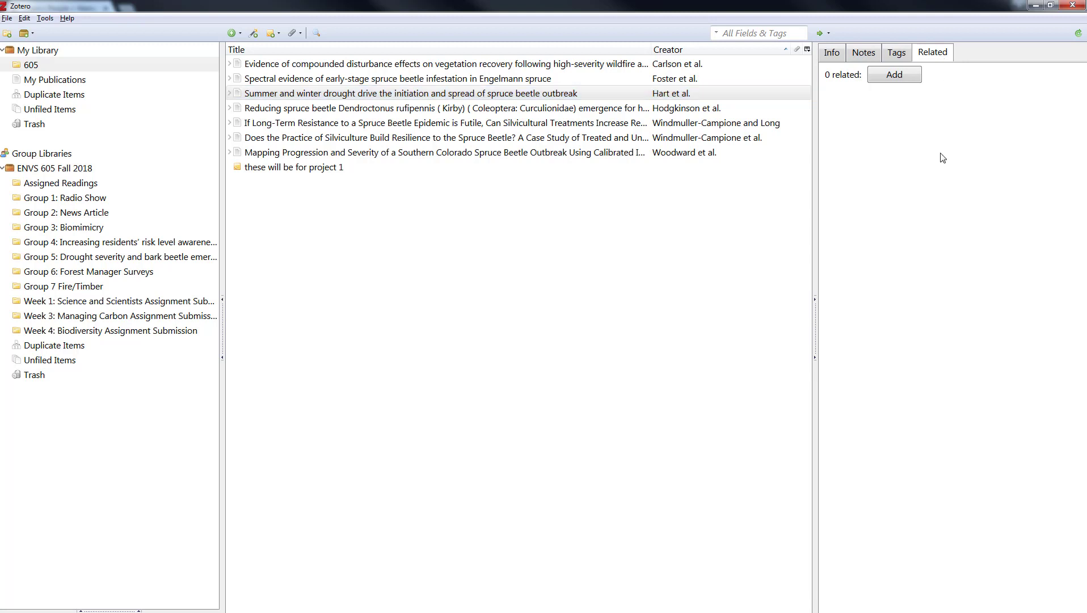
Pick 'If Long-Term Resistance…' from the 605 collection as a related item and confirm
click(903, 75)
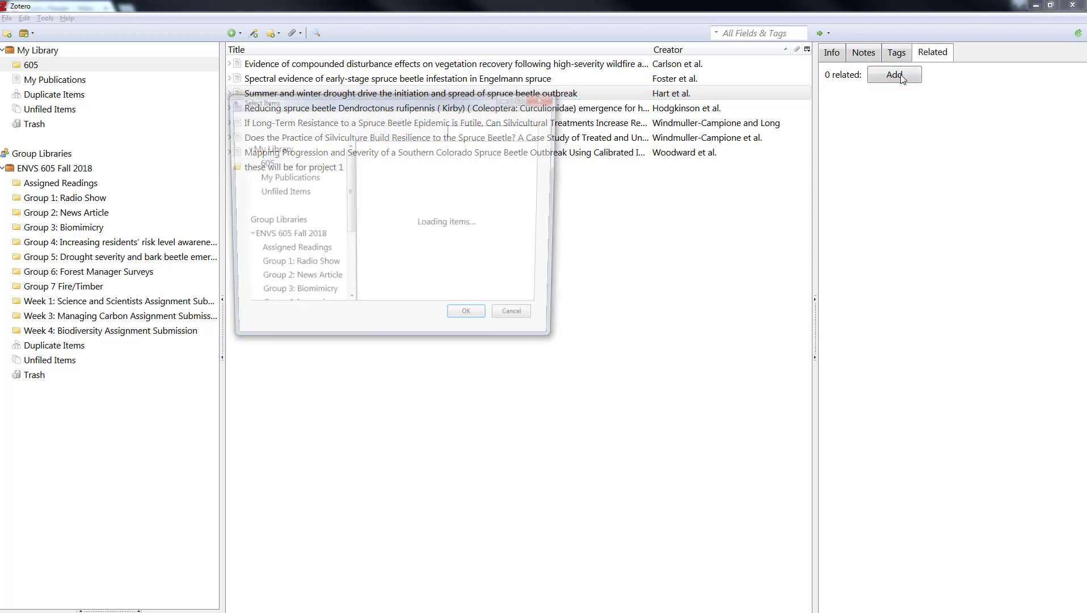
drag(420, 101, 509, 58)
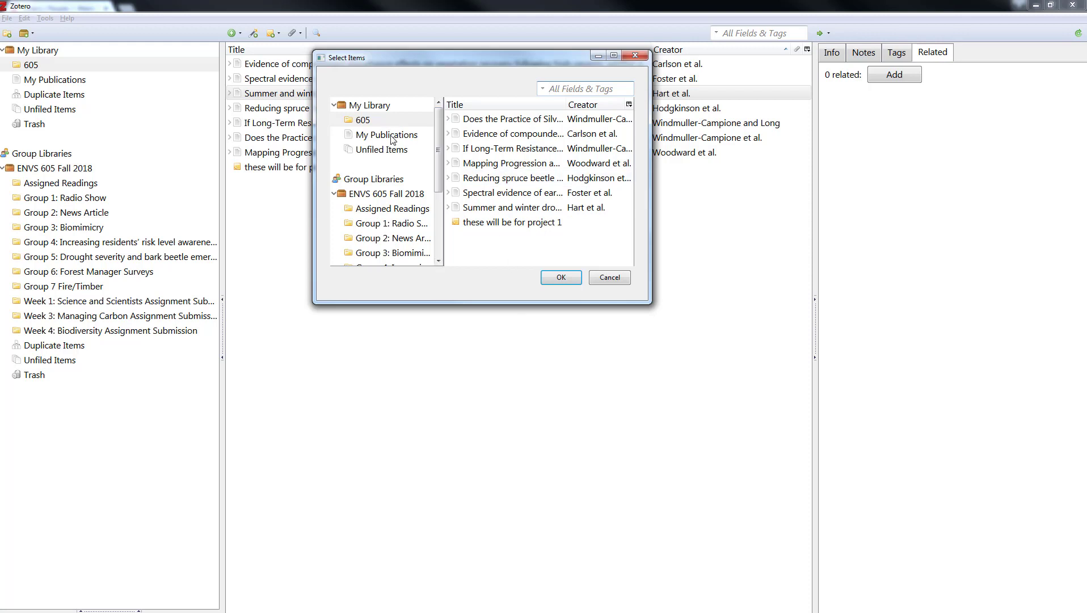
click(378, 210)
click(379, 224)
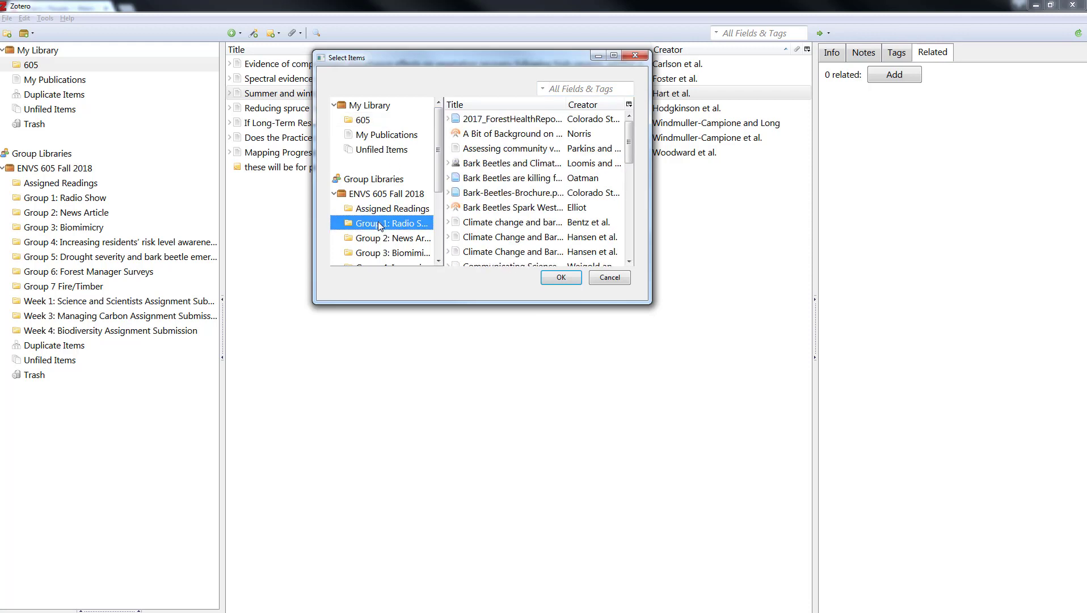
click(379, 122)
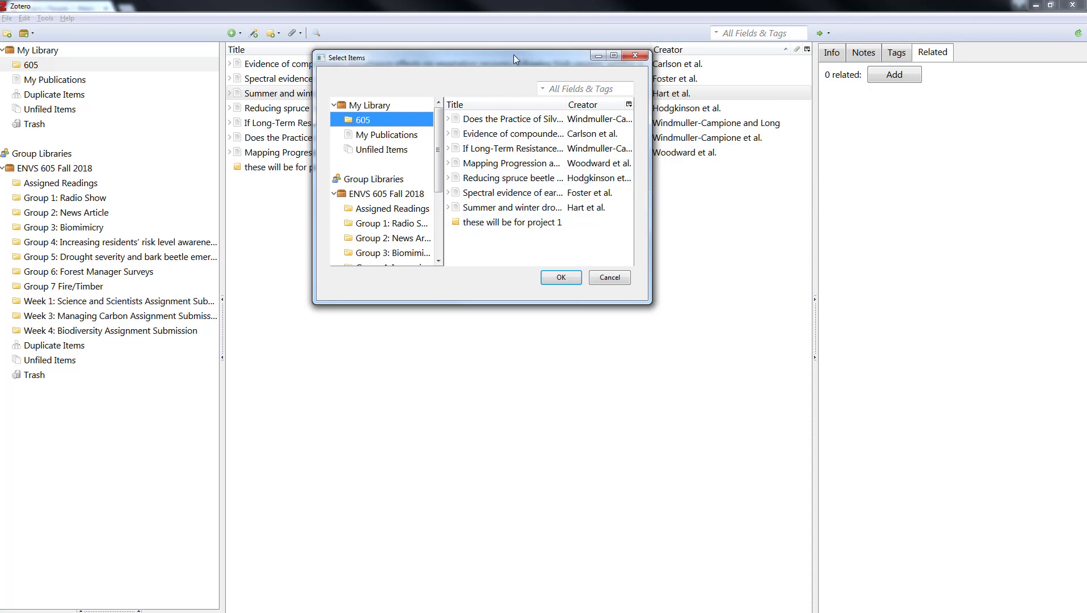
click(503, 150)
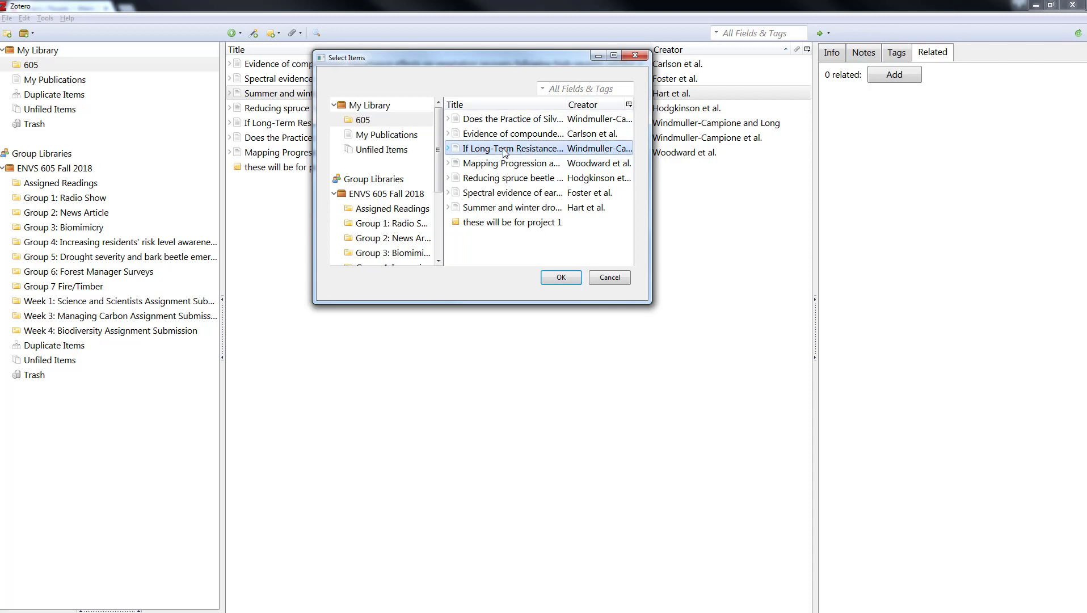
click(560, 277)
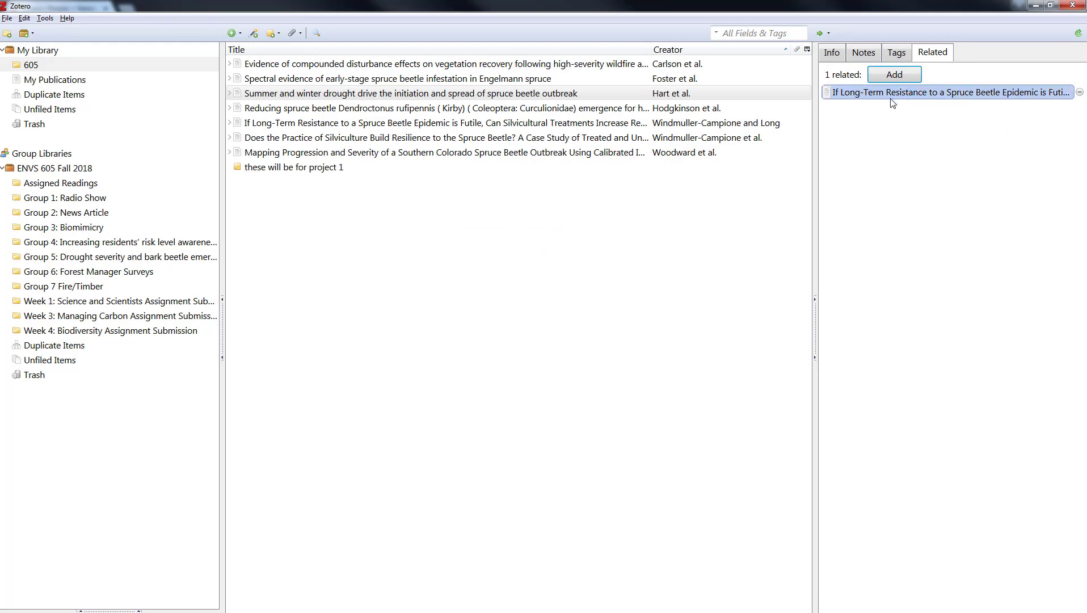
Follow the related links between the drought, fire severity and long-term resistance articles
click(920, 93)
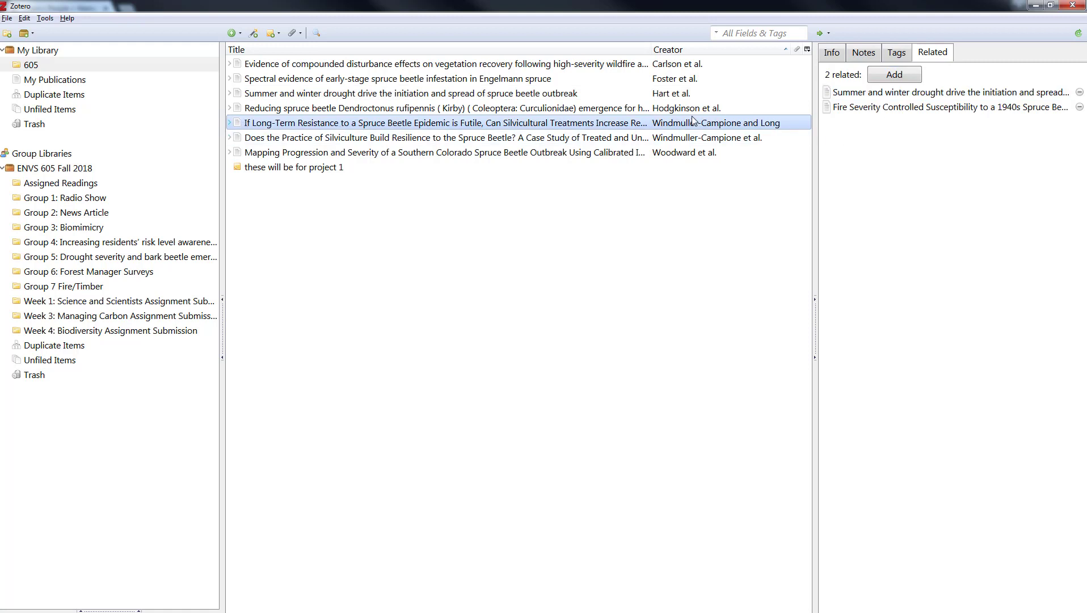
click(940, 108)
click(881, 95)
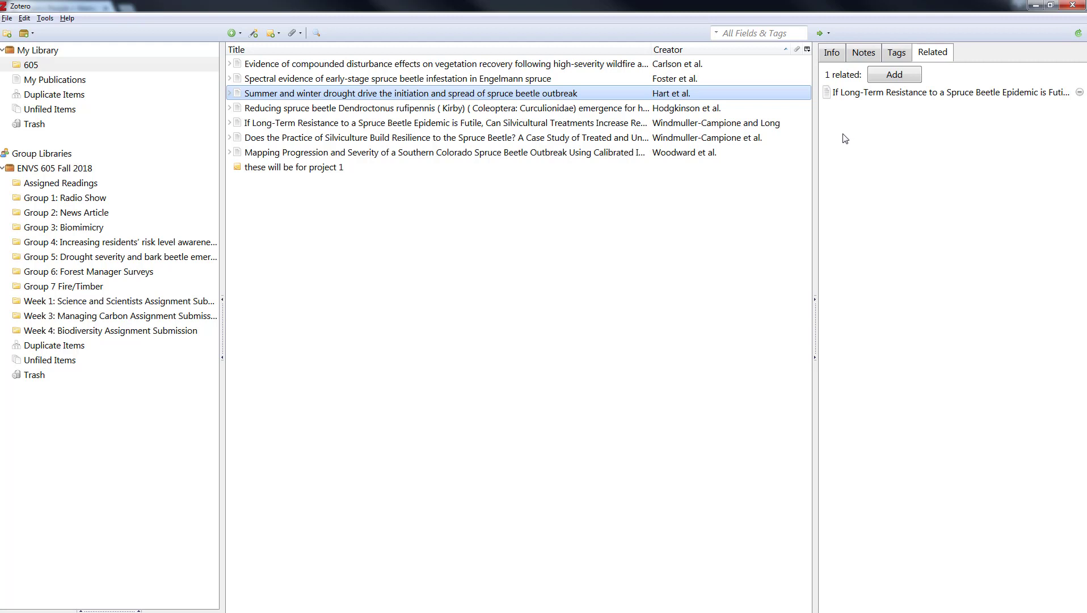
click(282, 122)
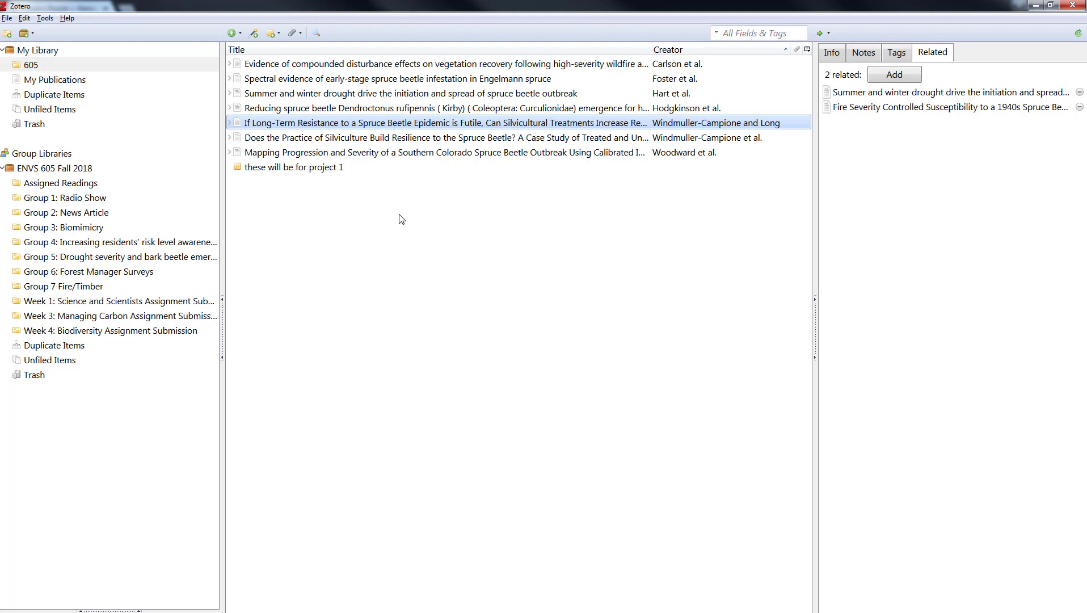
Show the compounded disturbance article's Info, sync the library, and minimize Zotero
click(287, 64)
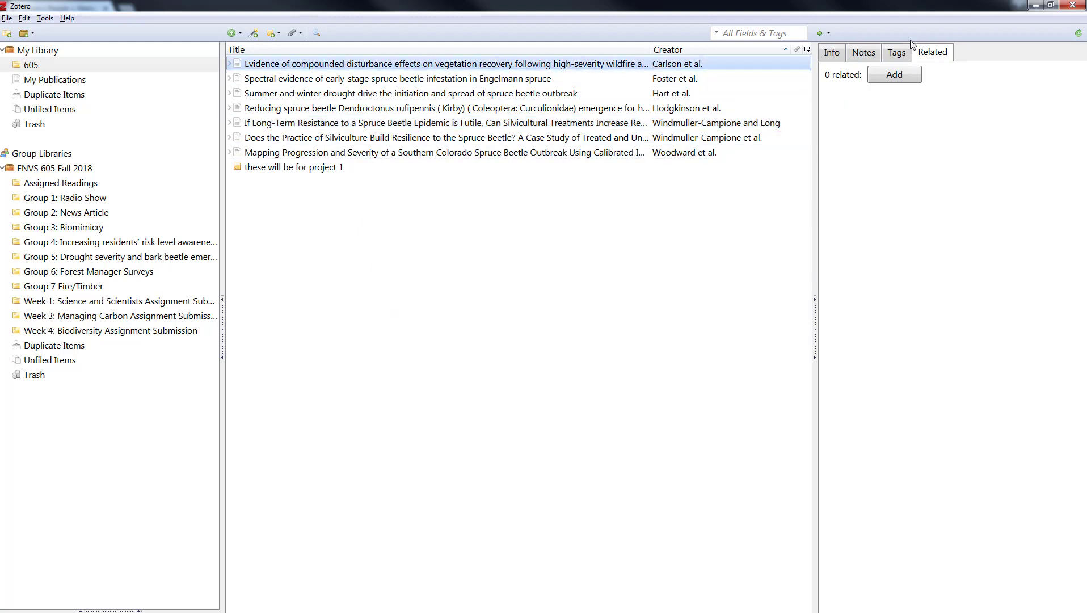
click(832, 53)
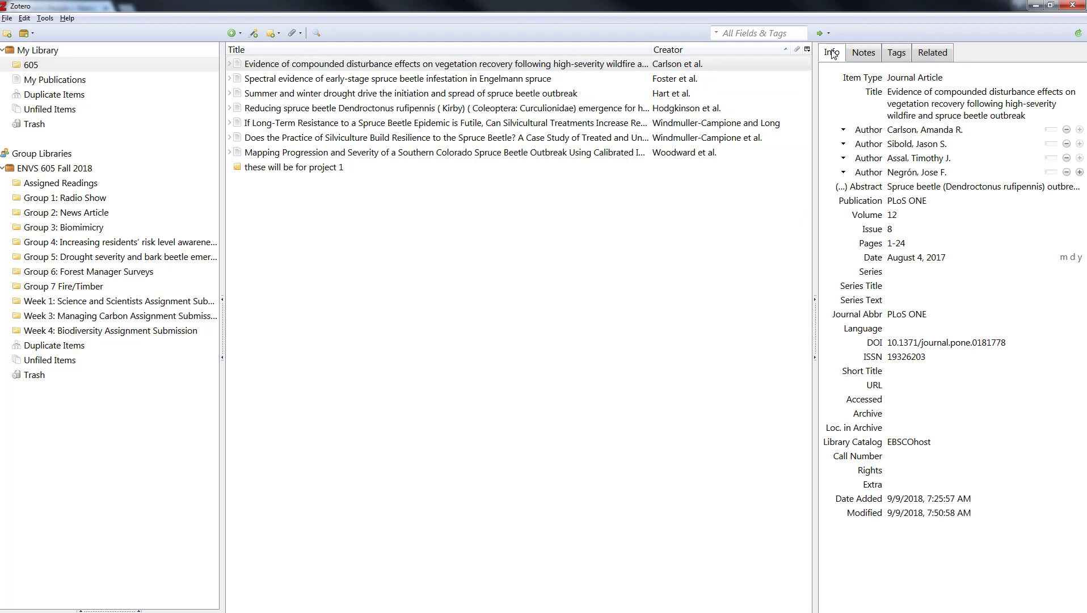
click(1080, 33)
click(1036, 5)
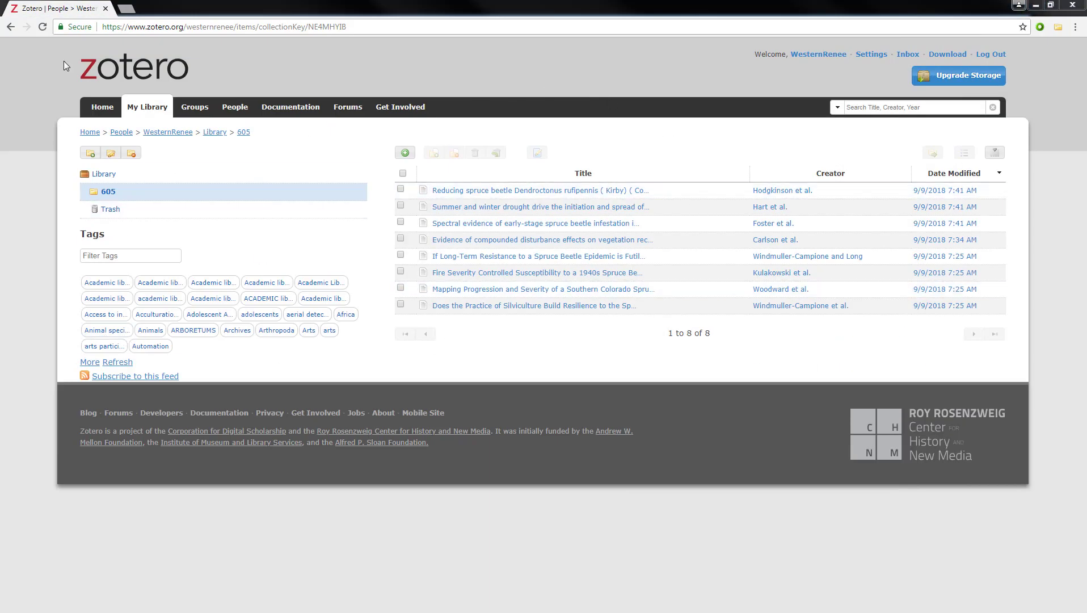
Reload the web library and open the Summer and winter drought article to review its tags
click(43, 26)
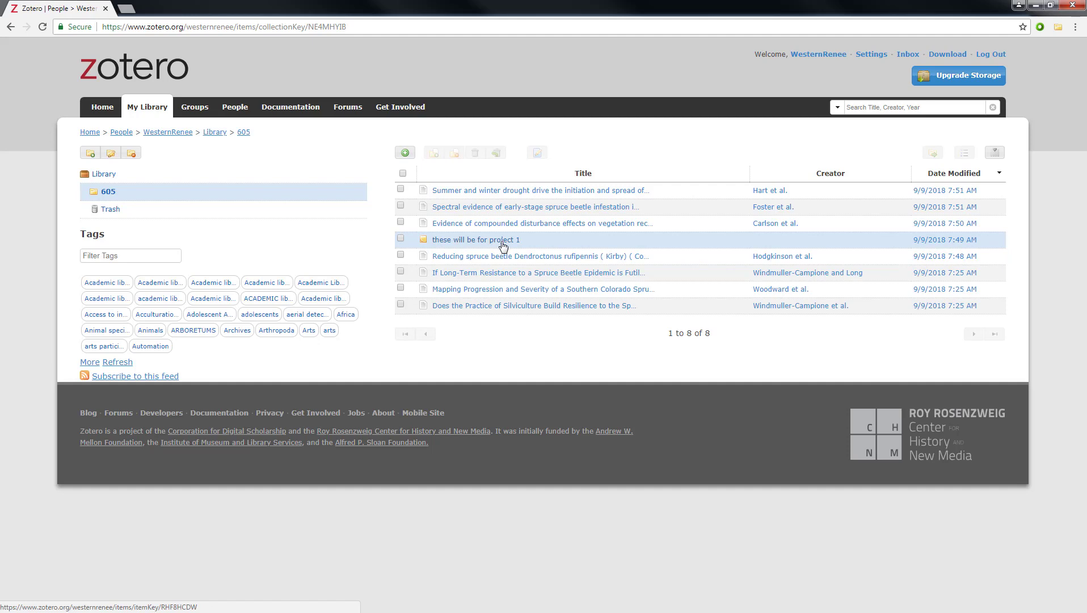
click(512, 193)
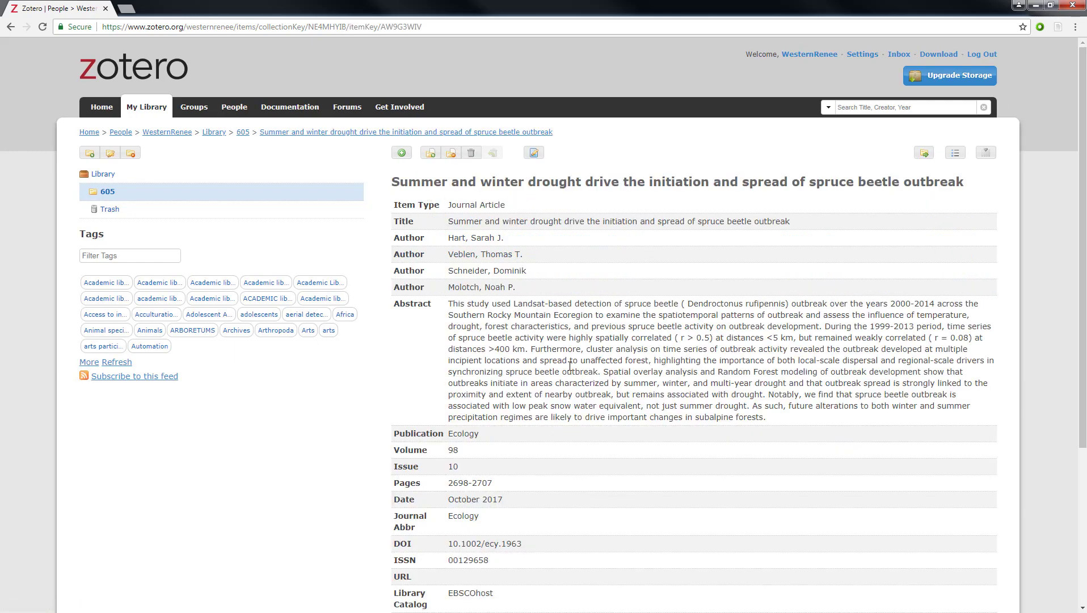
scroll(569, 370, down, 5)
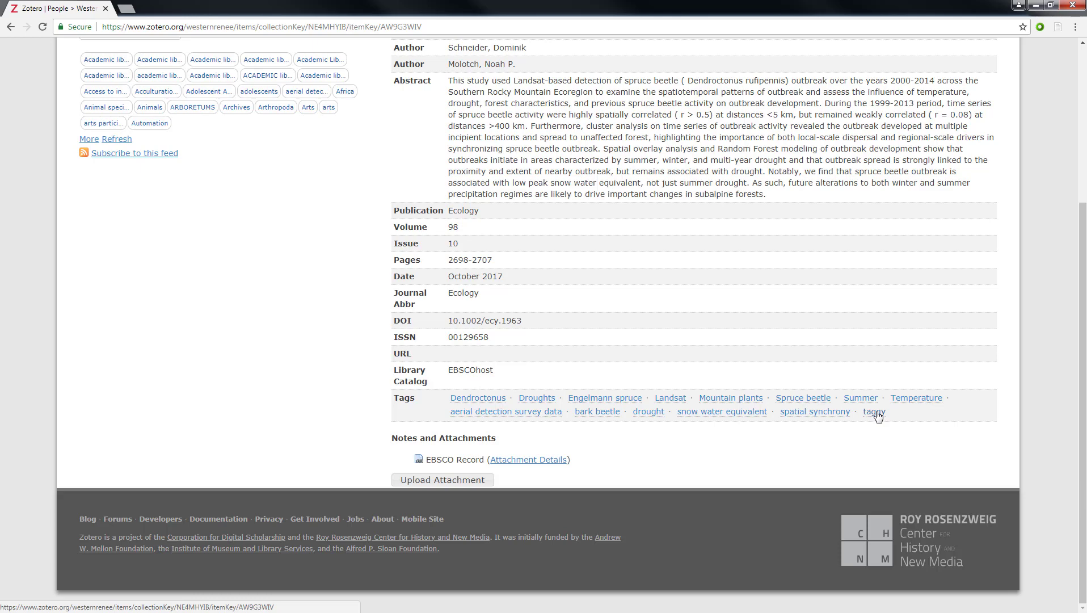
scroll(539, 375, up, 4)
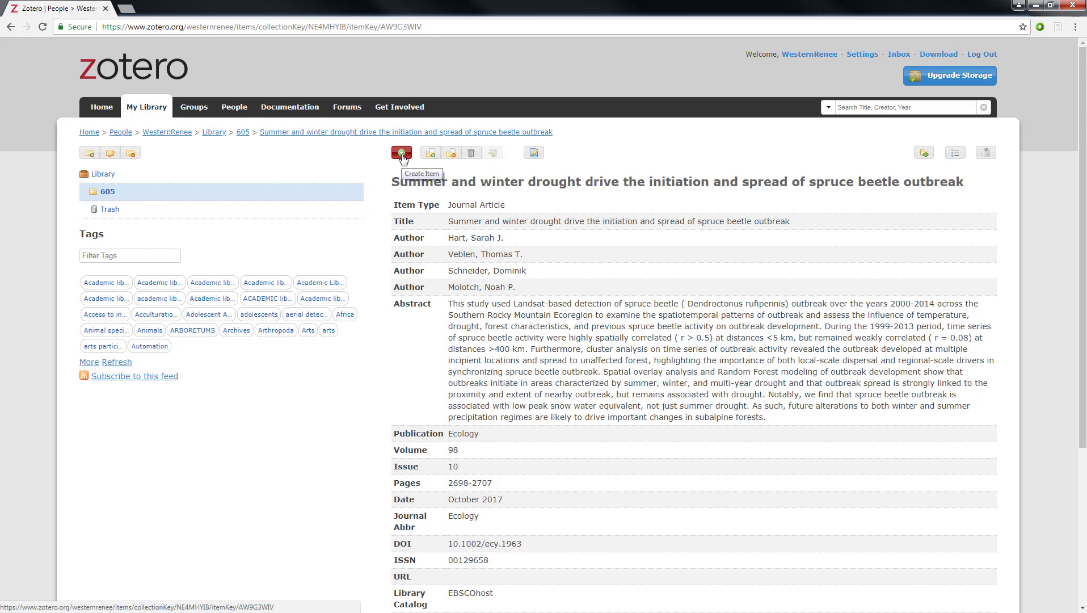
click(401, 153)
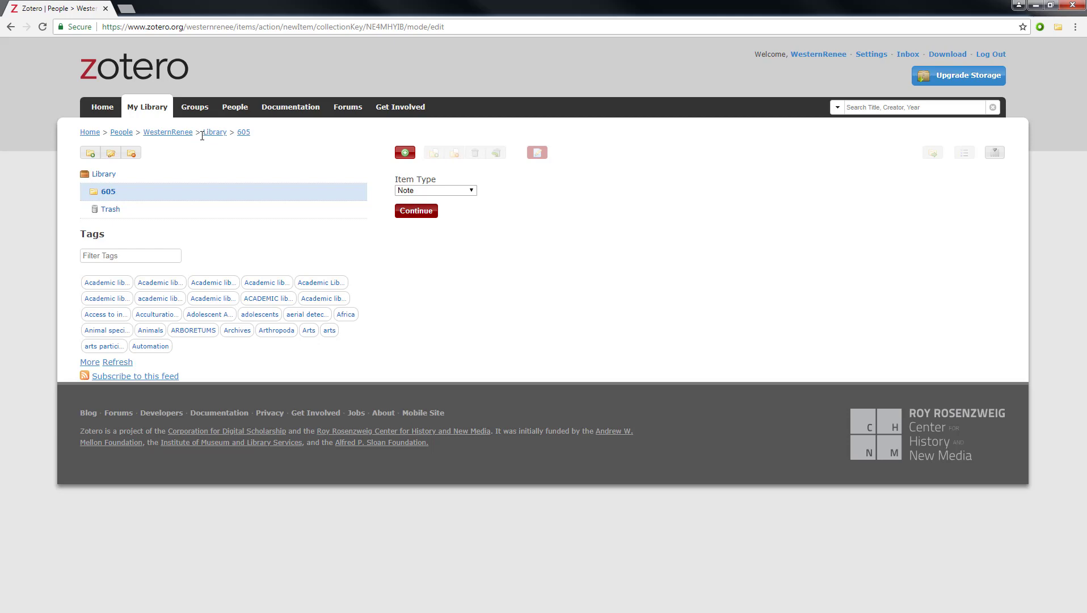
click(244, 132)
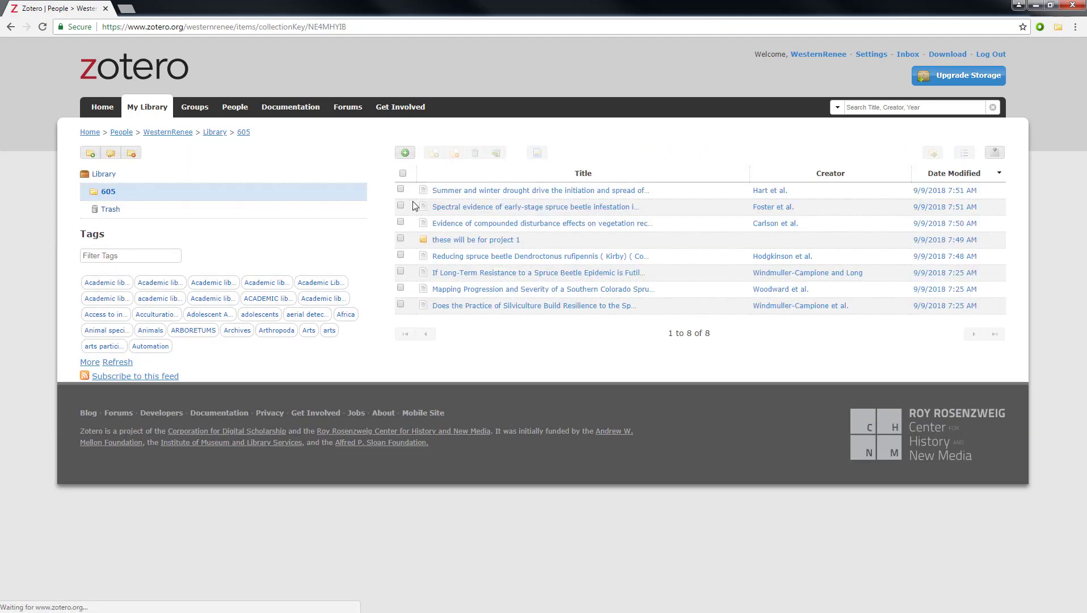
click(489, 195)
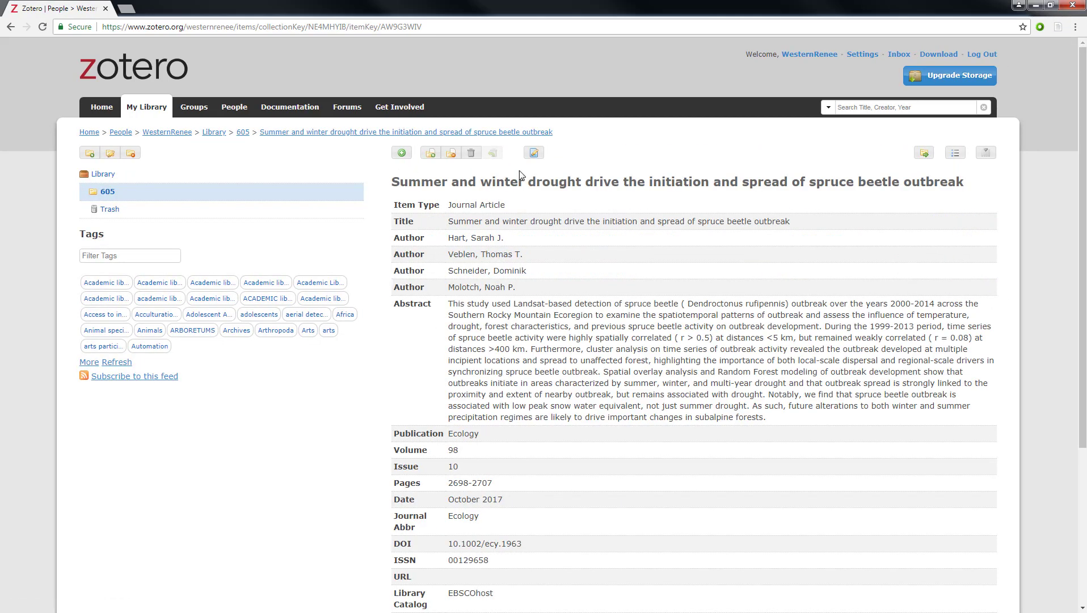
Open the Summer and winter drought article for editing, review its fields down to the Tags, and save without changes
click(534, 153)
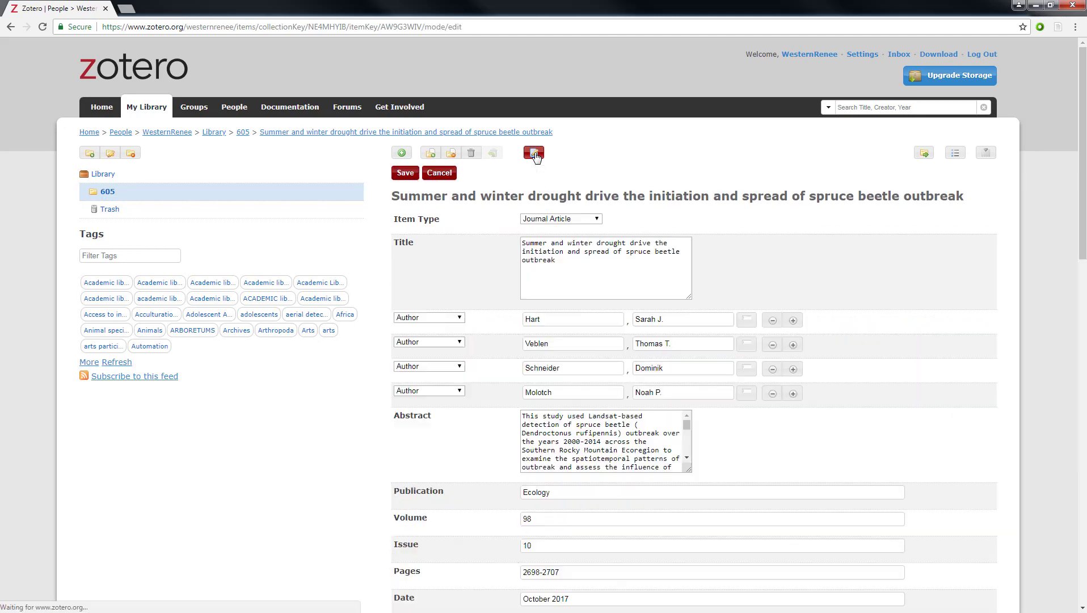
scroll(745, 194, down, 2)
scroll(618, 441, down, 15)
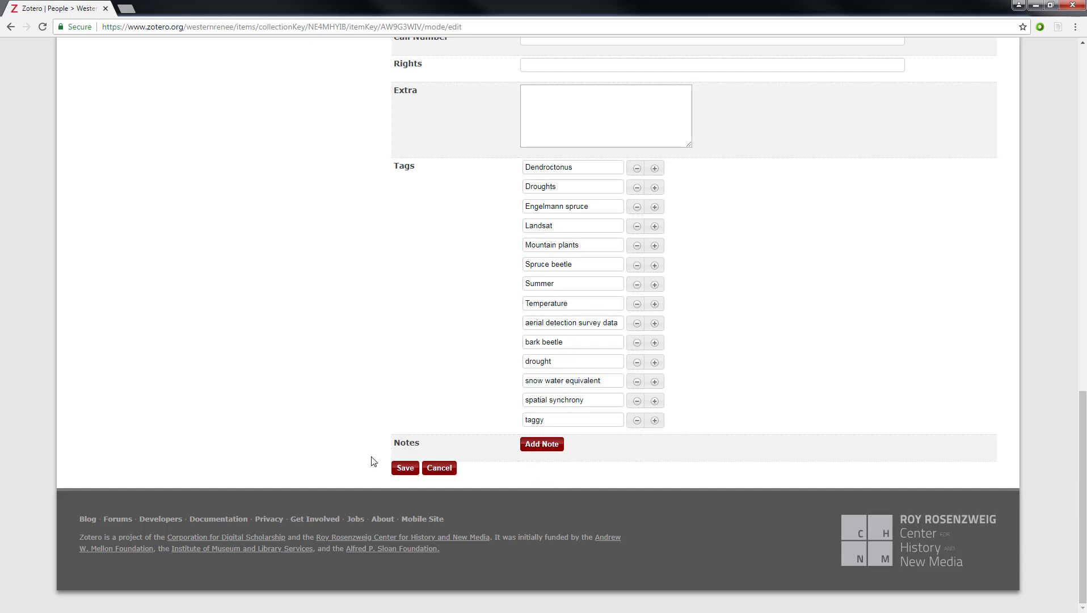
click(413, 469)
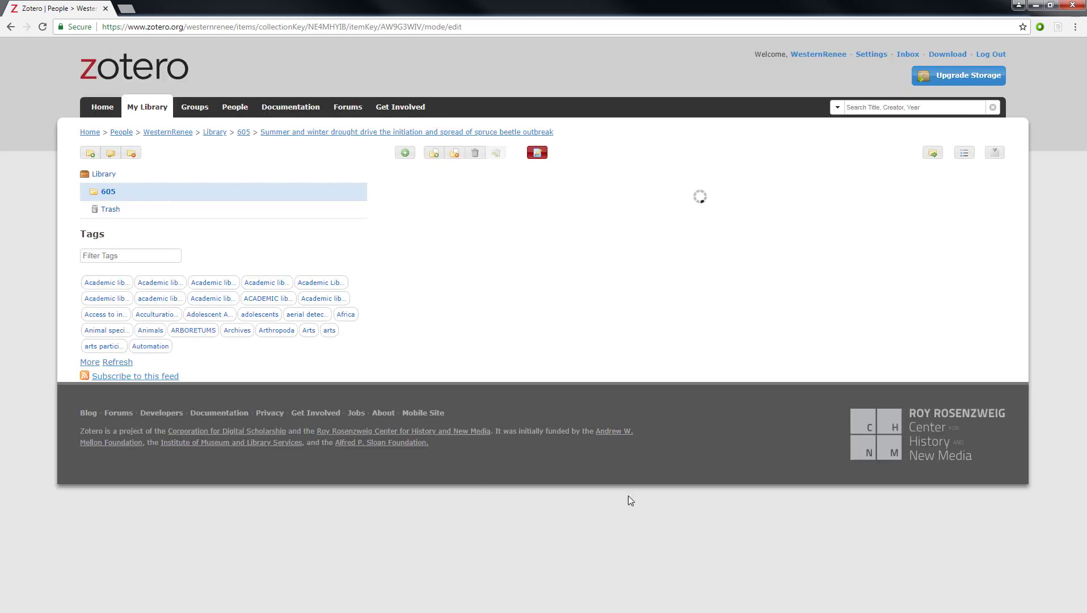